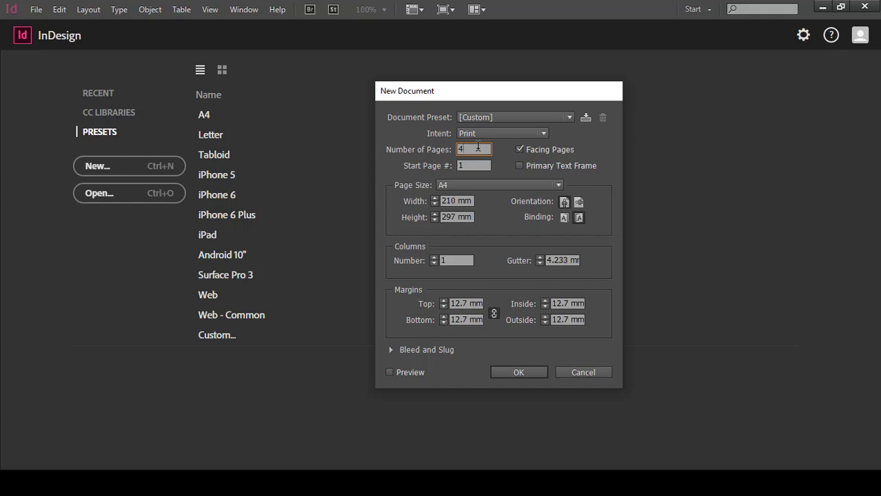
# Create the new four-page A4 print document with facing pages.
pyautogui.click(515, 372)
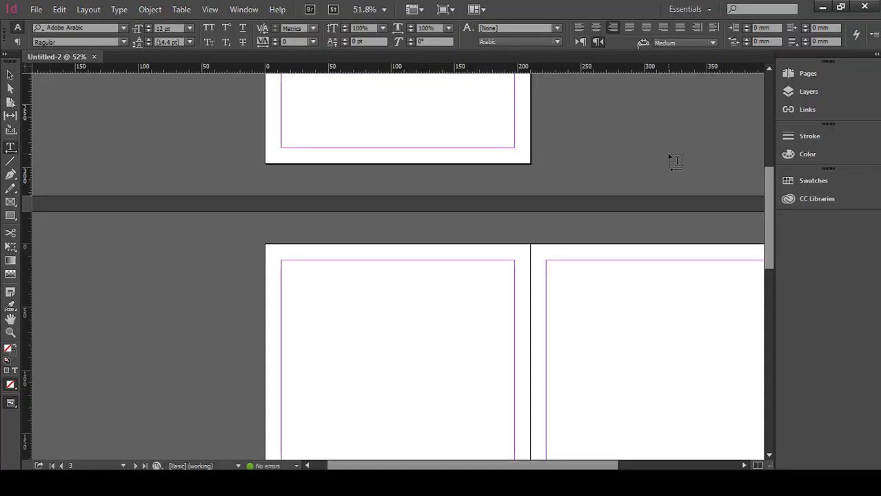
pyautogui.scroll(-2, 581, 197)
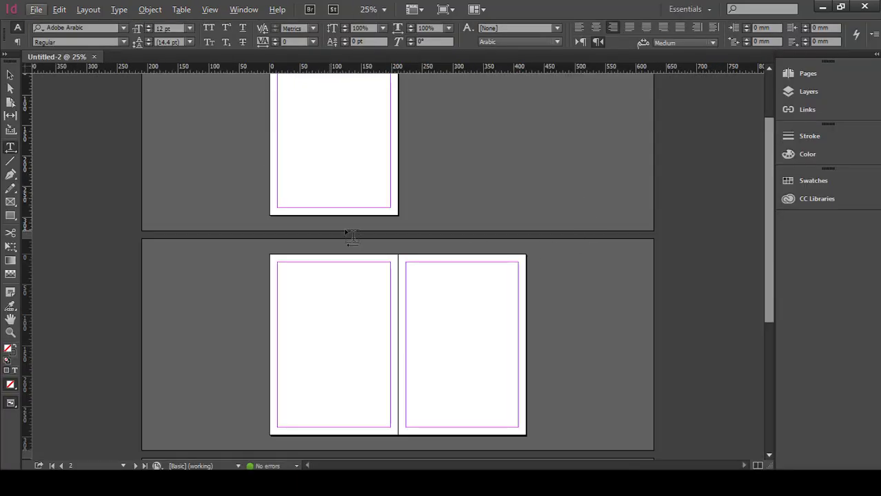
pyautogui.scroll(-5, 441, 279)
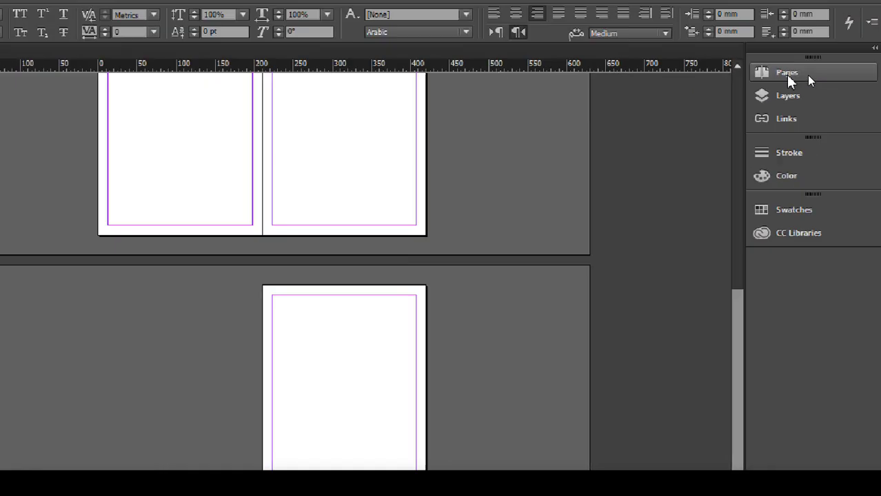
# Add a new page after page 4.
pyautogui.click(771, 65)
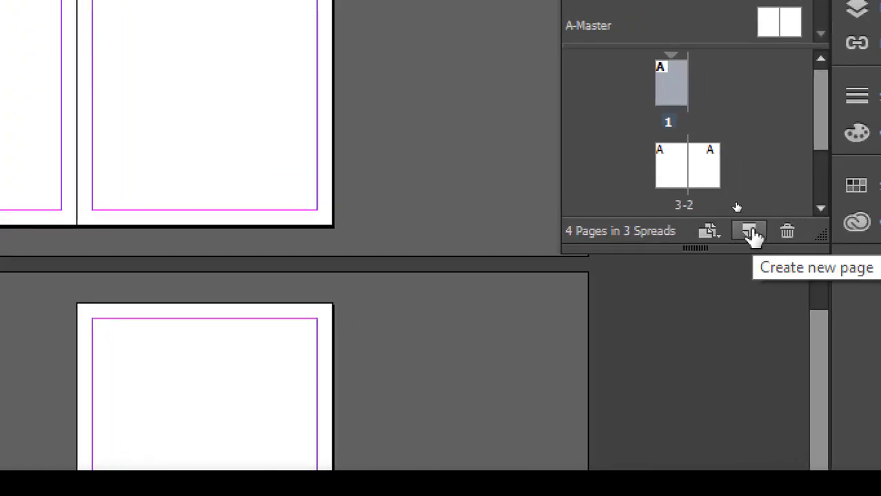
pyautogui.scroll(-1, 681, 167)
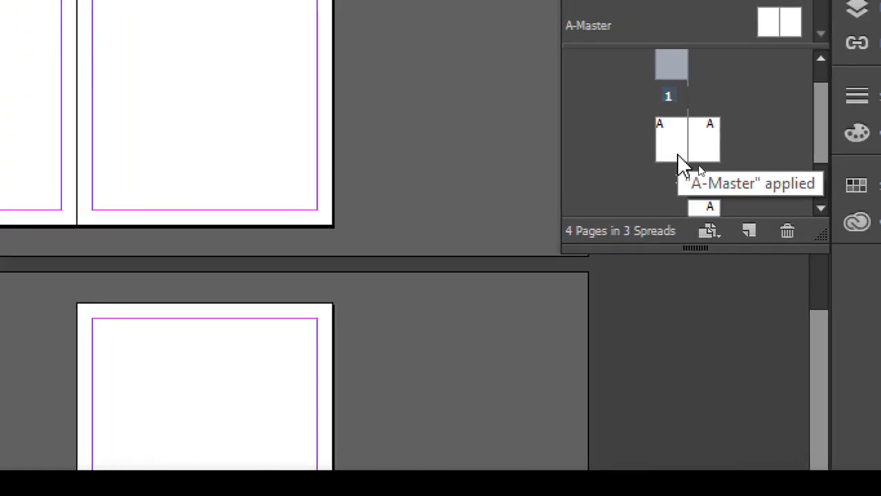
pyautogui.scroll(-2, 724, 204)
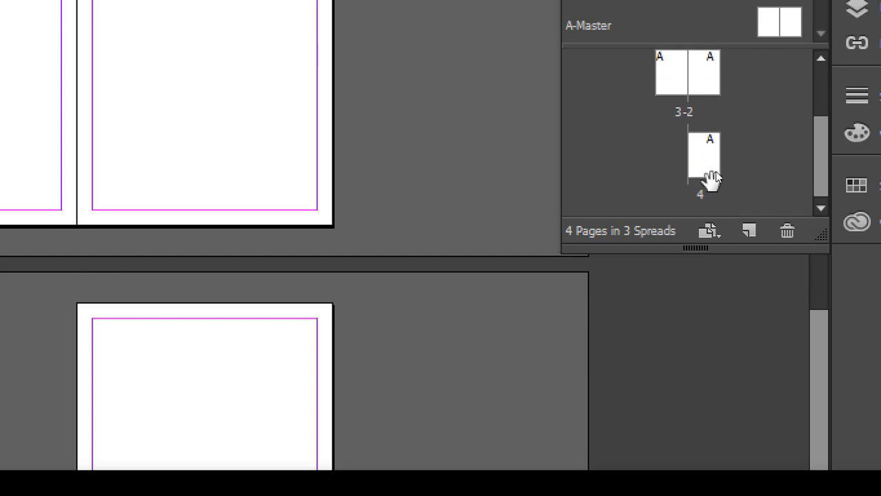
pyautogui.click(712, 168)
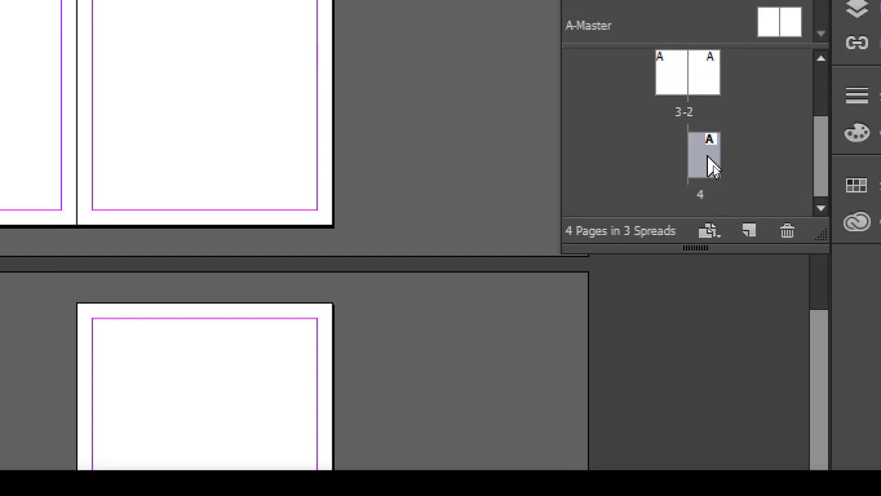
pyautogui.click(748, 235)
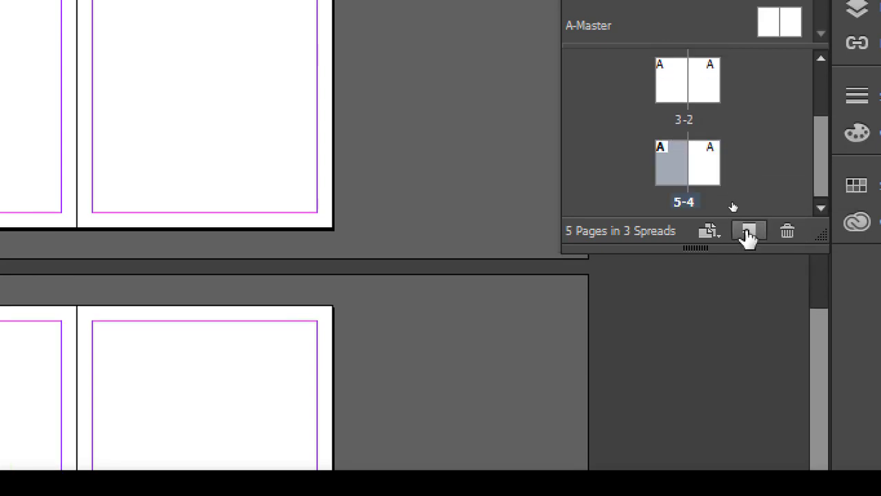
pyautogui.click(679, 97)
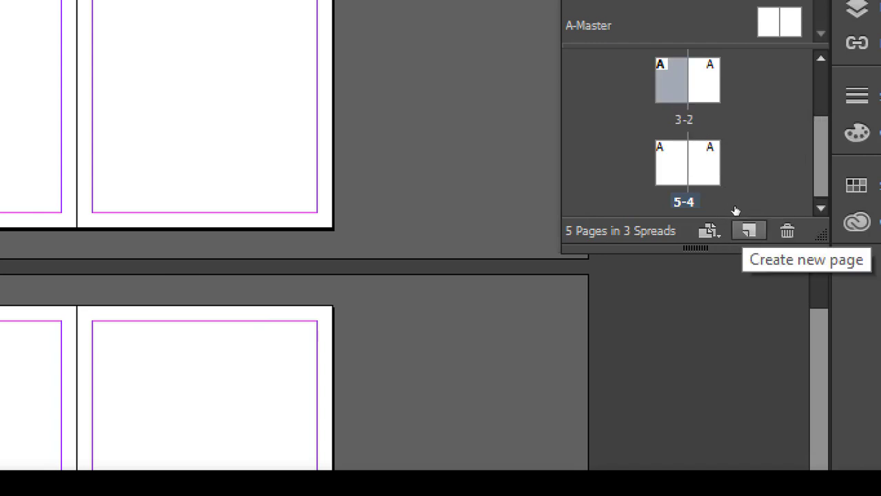
pyautogui.click(748, 234)
pyautogui.hotkey('ctrl', 'z')
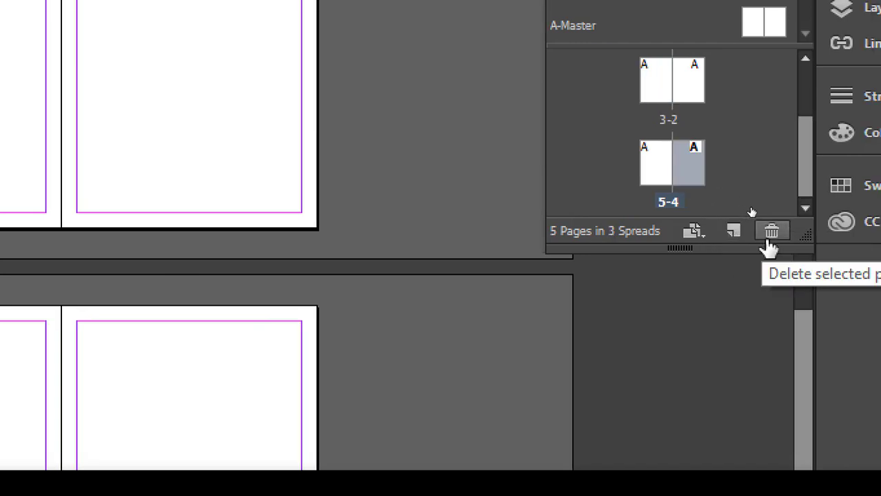
# Delete the selected page 4 and duplicate page 2 as an extra page.
pyautogui.click(787, 233)
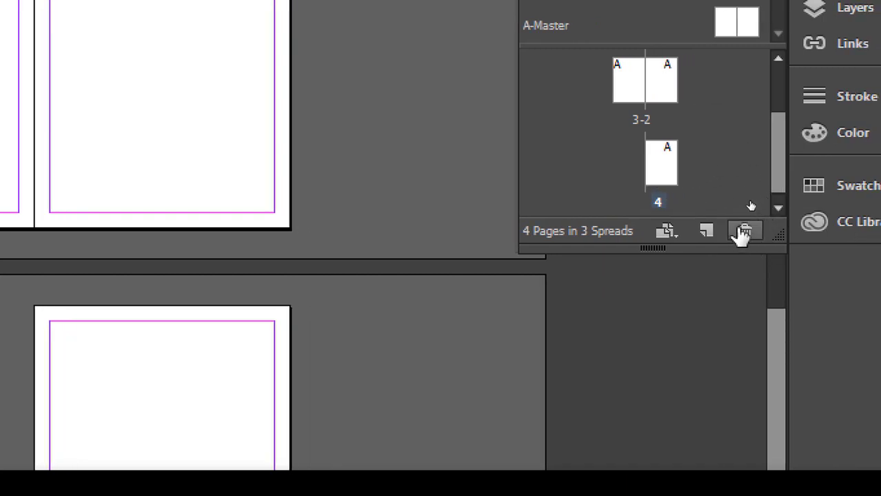
pyautogui.click(692, 158)
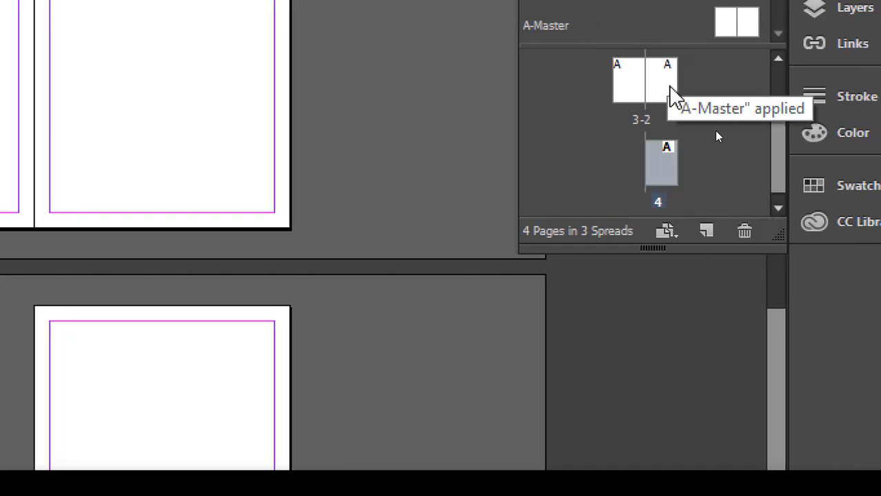
pyautogui.click(667, 90)
pyautogui.moveTo(667, 95); pyautogui.dragTo(708, 237)
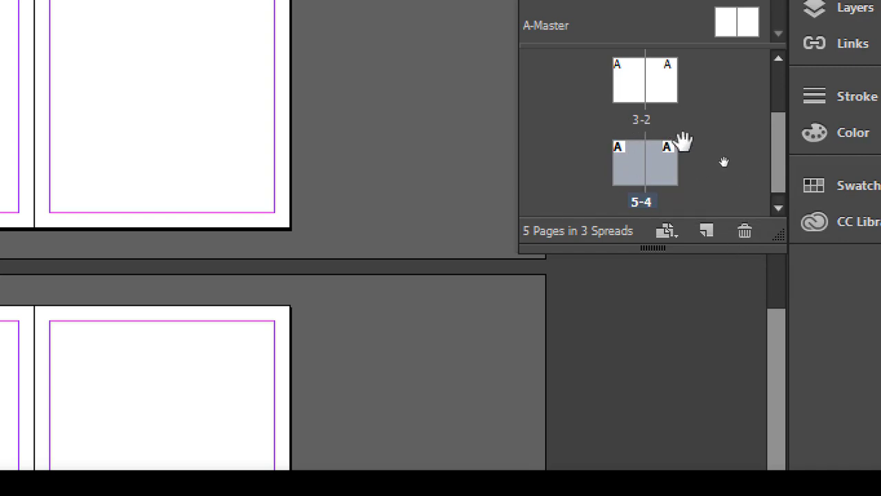
# Delete the spread with pages 4 and 5, and add one new page after page 3.
pyautogui.click(745, 235)
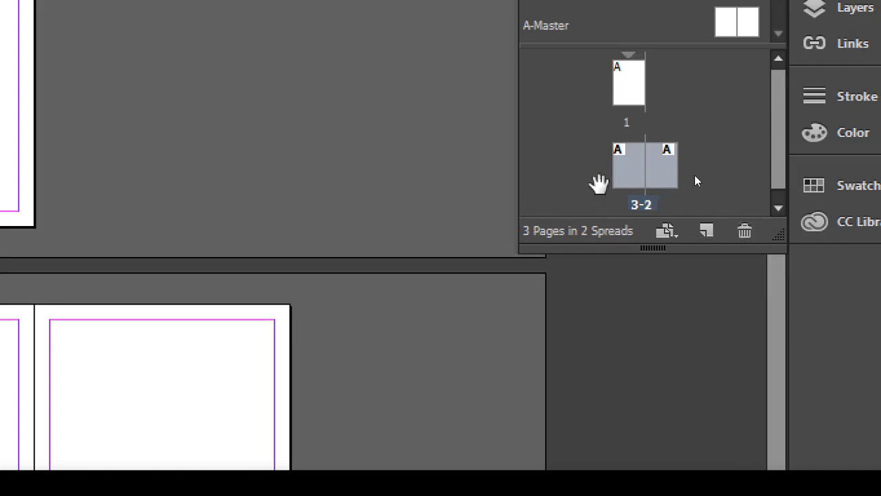
pyautogui.scroll(-1, 631, 138)
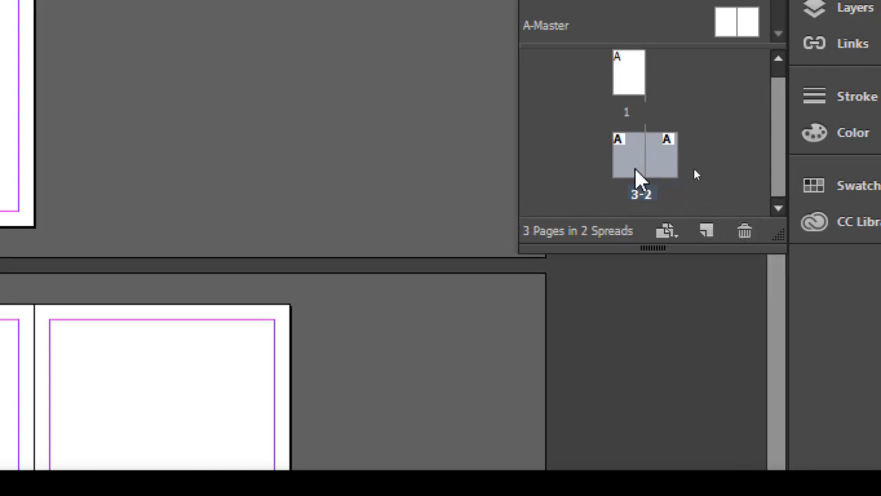
pyautogui.click(704, 232)
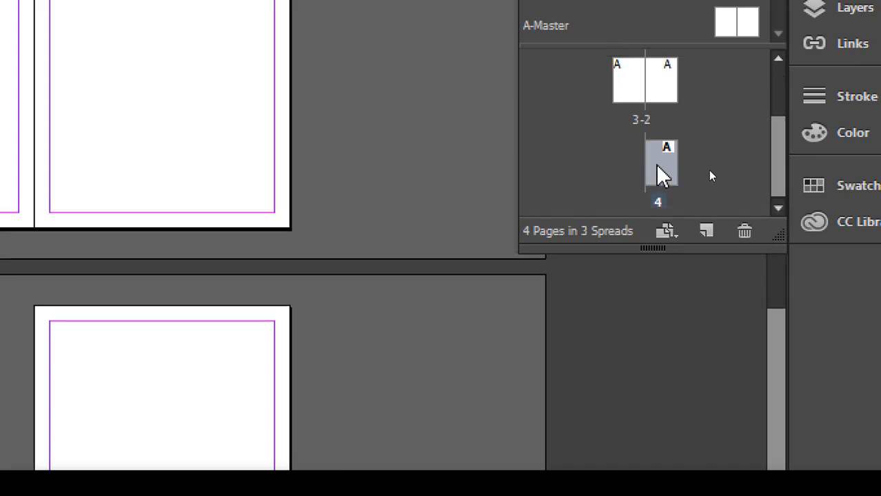
pyautogui.scroll(3, 655, 159)
pyautogui.scroll(3, 648, 128)
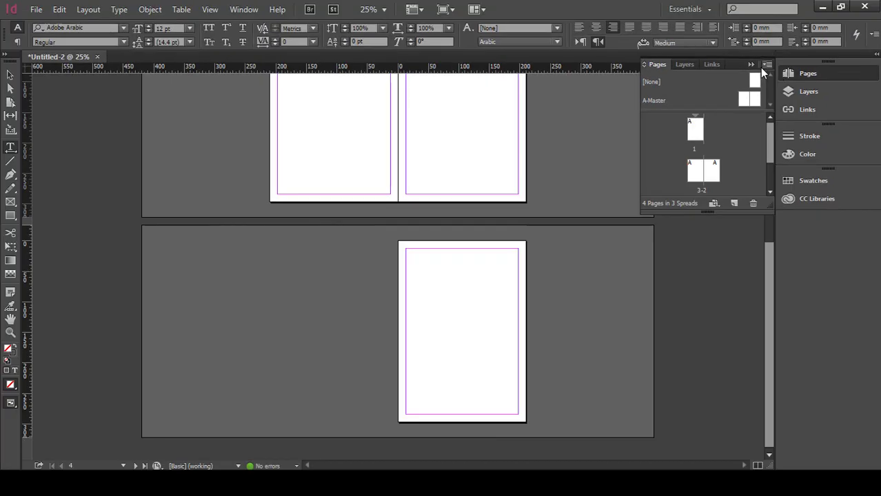
pyautogui.click(751, 64)
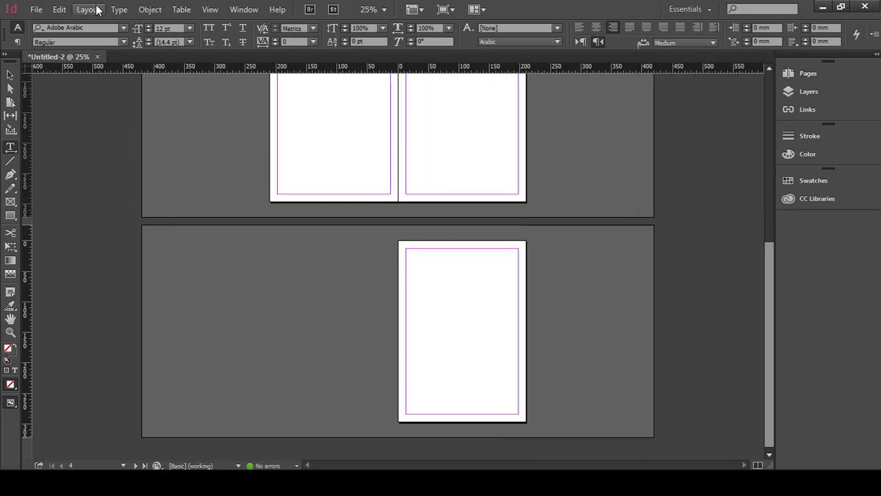
# Set the document's number of pages to 6 in Document Setup and check the added pages.
pyautogui.click(47, 9)
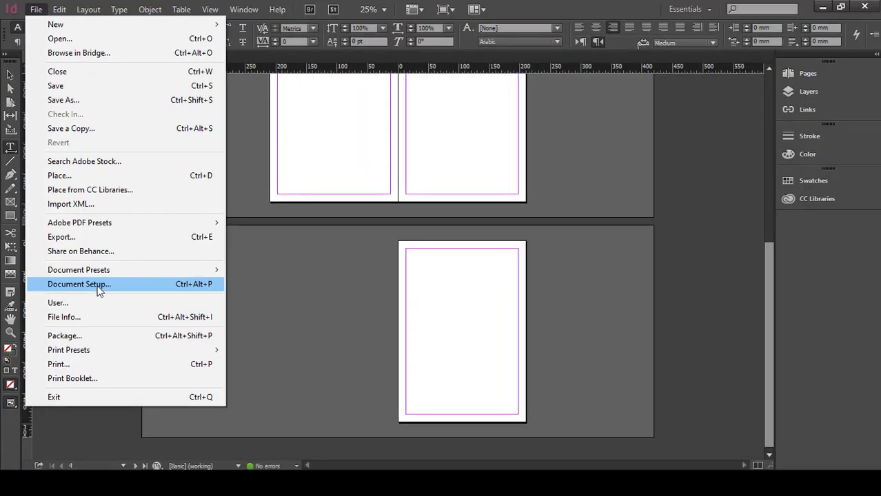
pyautogui.click(122, 291)
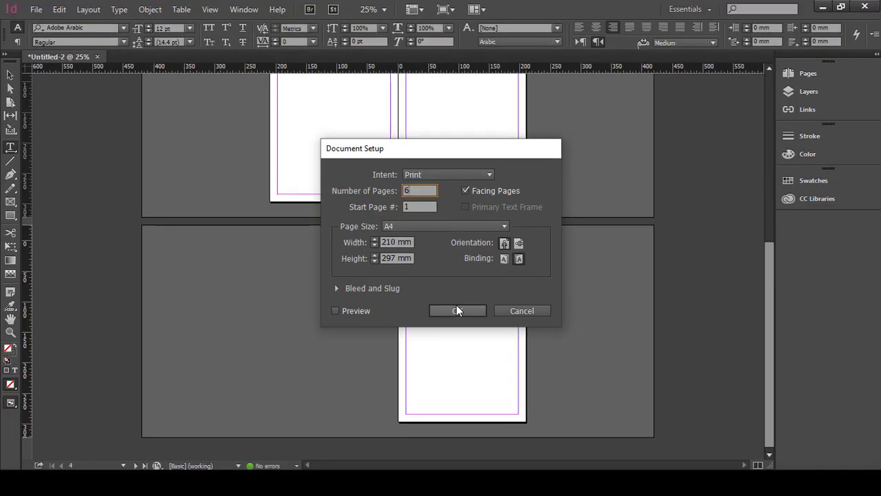
pyautogui.click(455, 330)
pyautogui.click(811, 71)
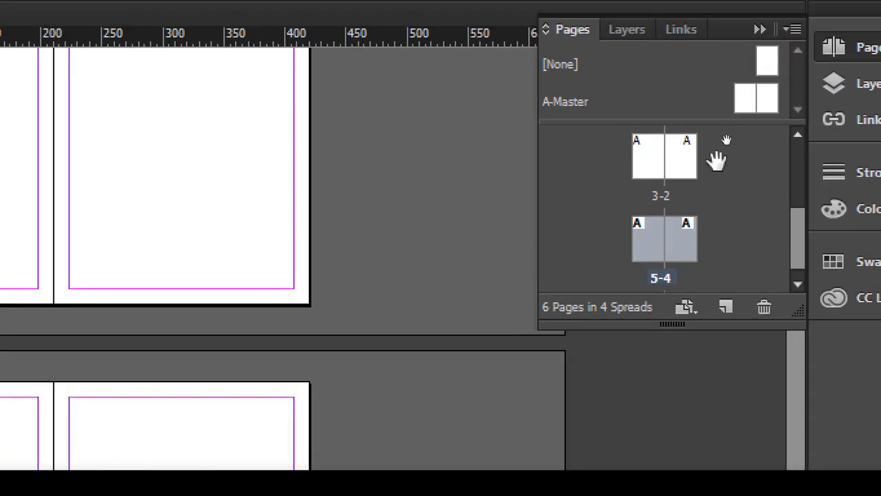
pyautogui.scroll(-2, 696, 242)
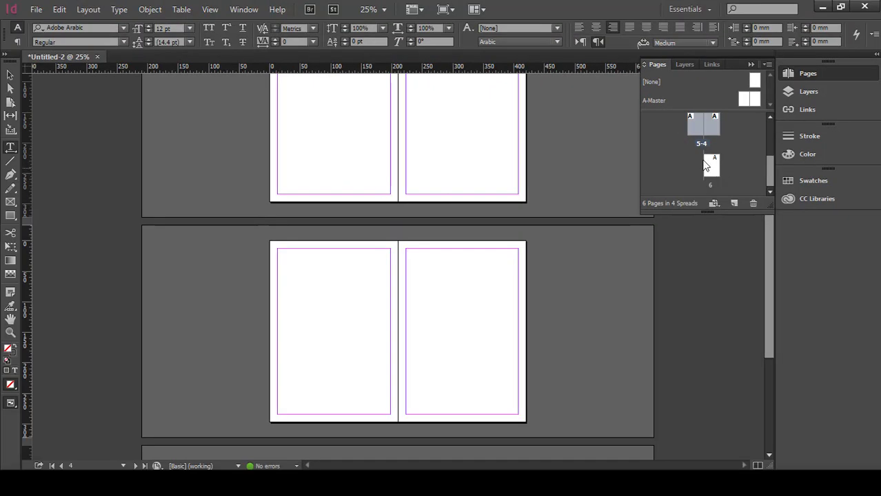
# Place image file 1 near the top of page 1 in a frame about 148 mm wide and 83 mm high.
pyautogui.click(34, 10)
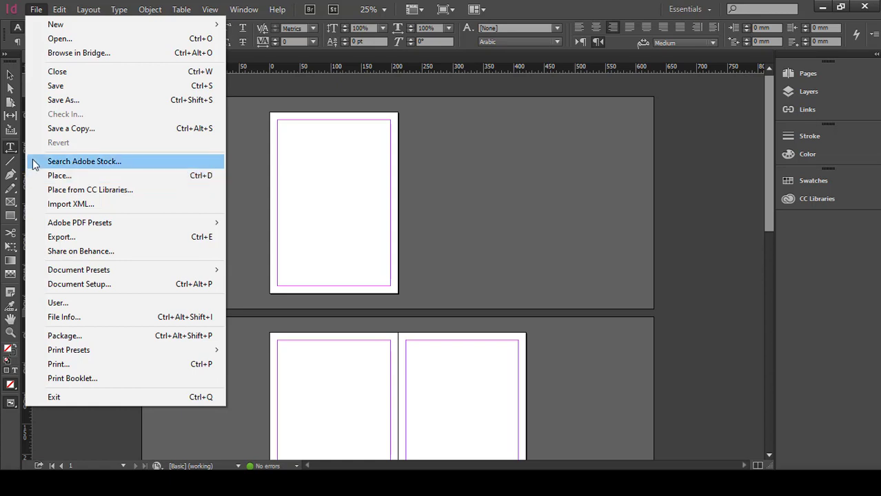
pyautogui.click(84, 174)
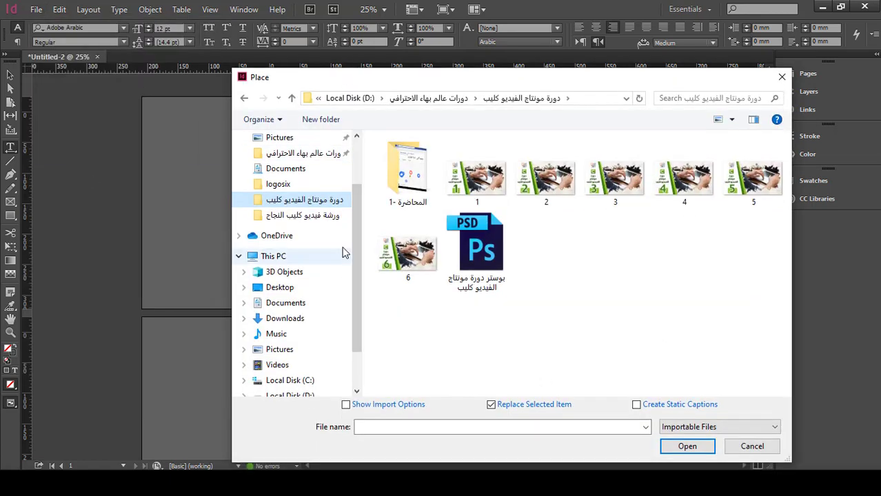
pyautogui.click(501, 199)
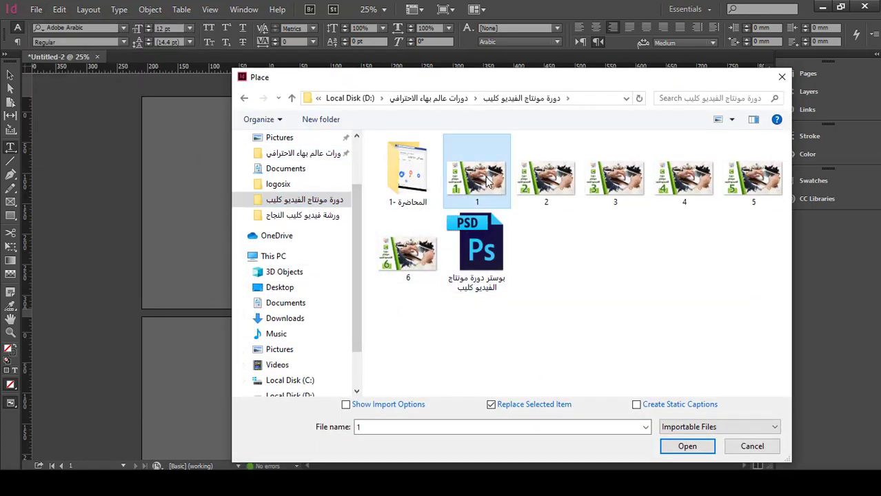
pyautogui.doubleClick(488, 181)
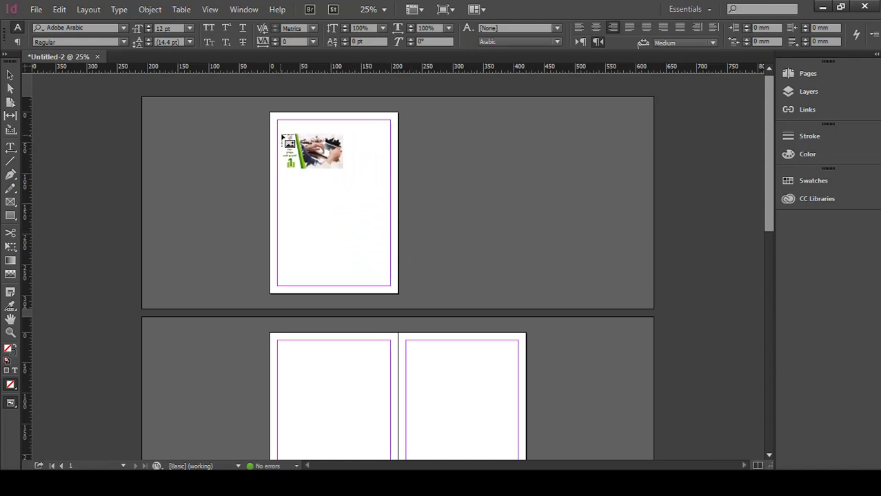
pyautogui.moveTo(286, 132); pyautogui.dragTo(372, 185)
pyautogui.press('t')
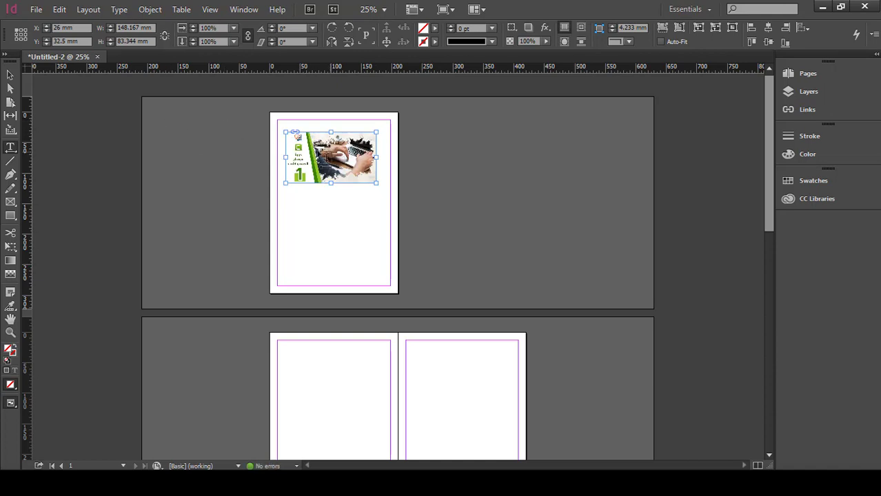
# Deselect the placed image and switch page 1 to Preview mode, hiding margins and frame edges.
pyautogui.hotkey('ctrl', '1')
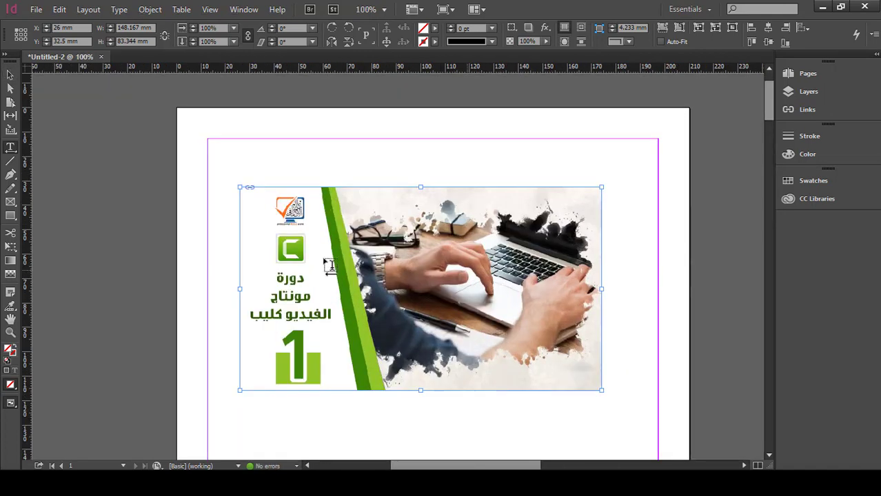
pyautogui.click(11, 75)
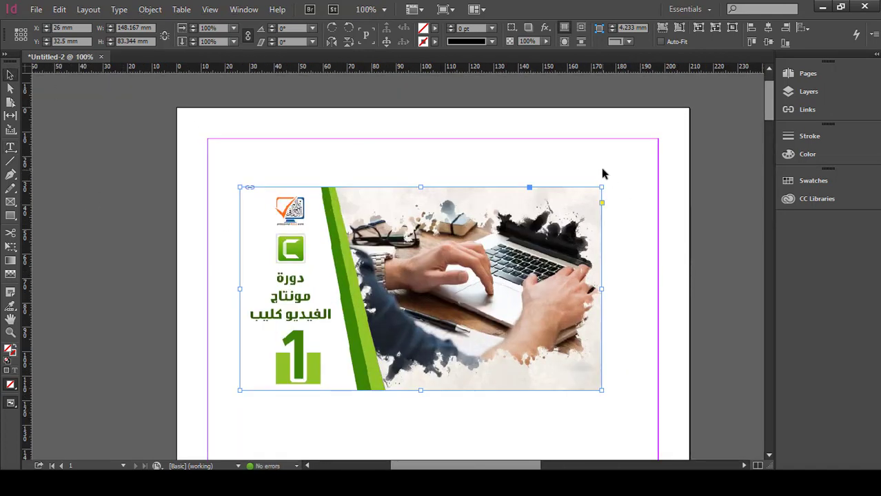
pyautogui.click(536, 432)
pyautogui.press('d')
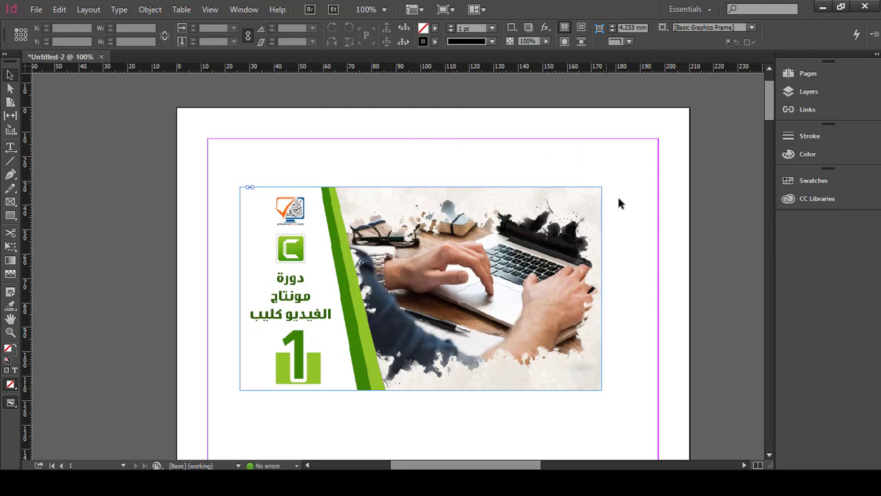
pyautogui.press('w')
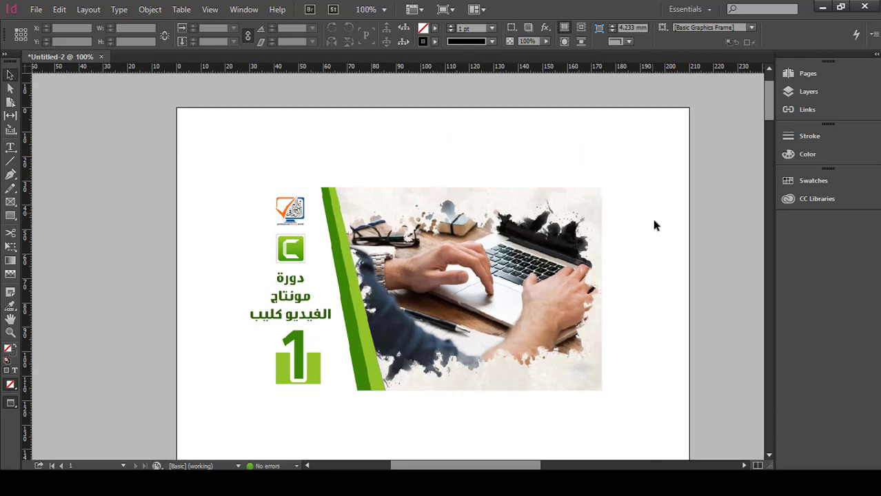
# Examine page 1 with its placed image, comparing Normal and Preview modes and ending in Preview.
pyautogui.scroll(-5, 620, 207)
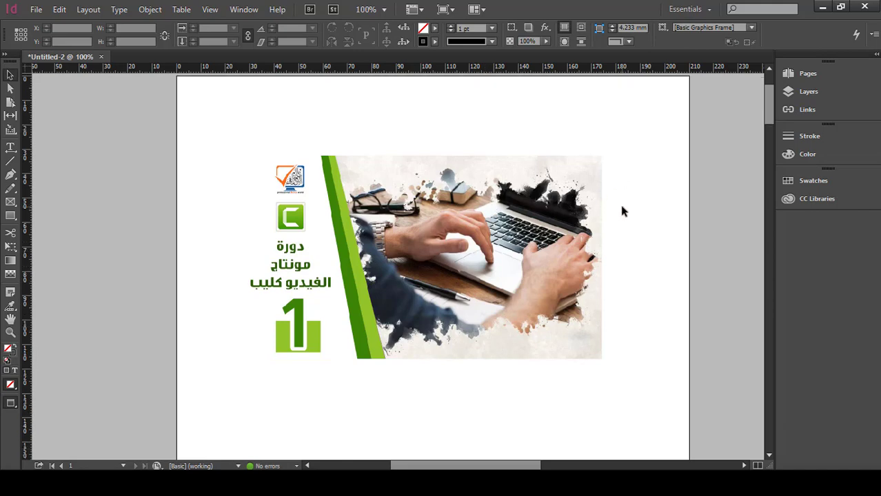
pyautogui.scroll(-9, 621, 207)
pyautogui.scroll(14, 621, 213)
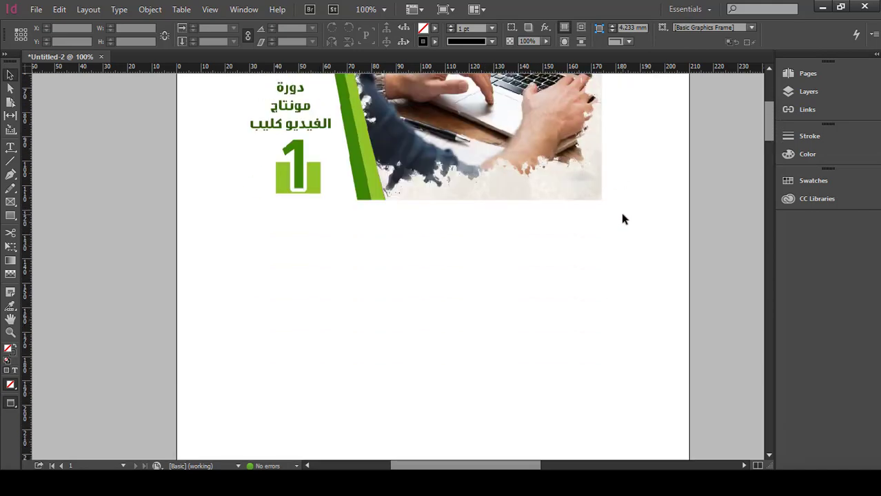
pyautogui.press('w')
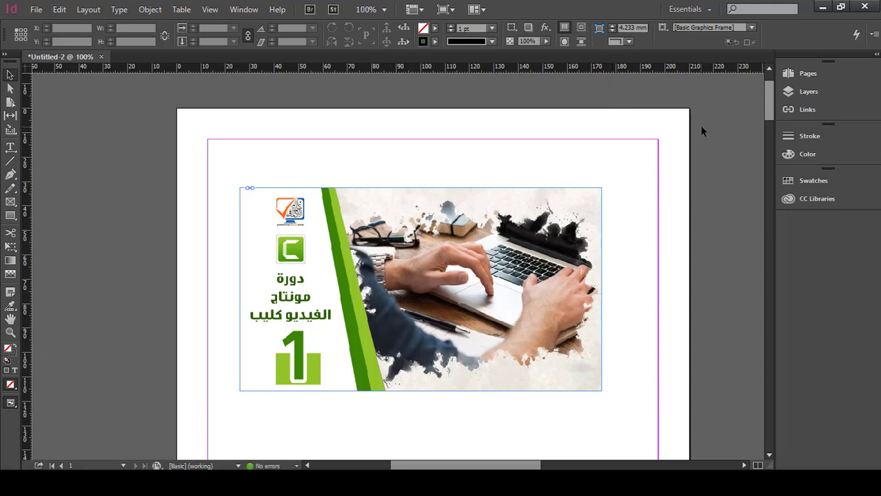
pyautogui.press('w')
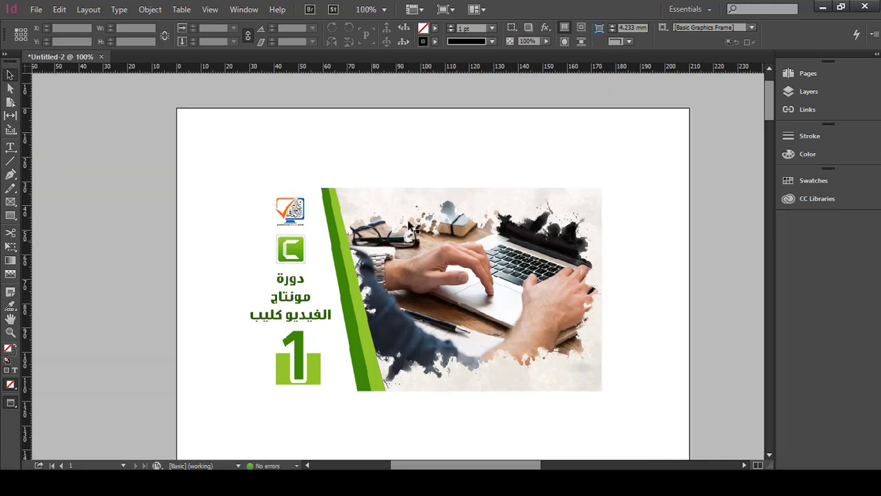
# Return page 1 to Normal mode so the margins and frame edges are shown.
pyautogui.press('w')
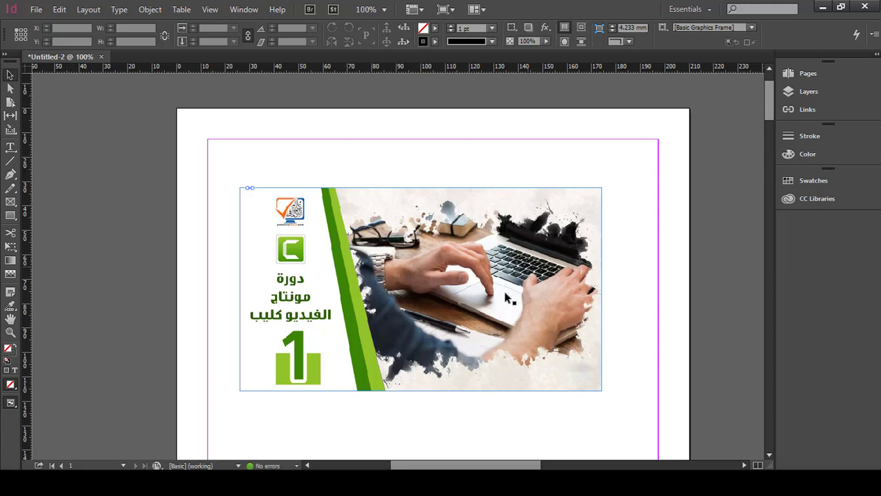
pyautogui.keyDown('alt'); pyautogui.scroll(1, 400, 226); pyautogui.keyUp('alt')
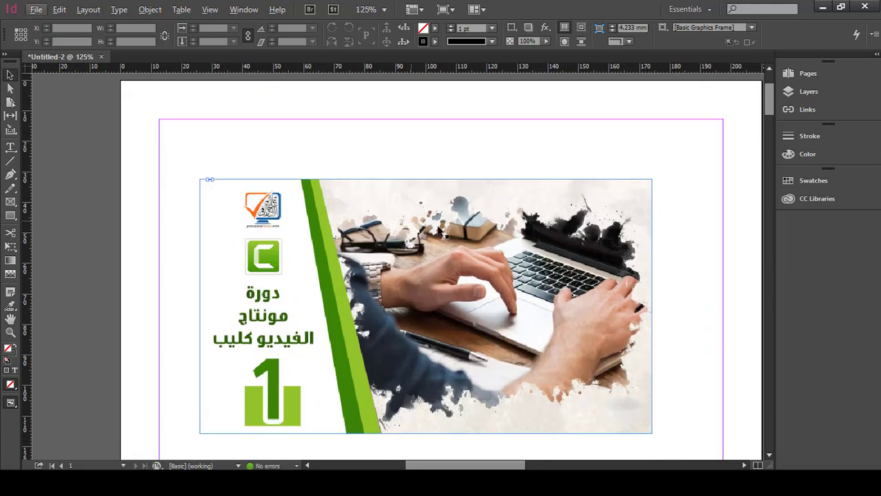
pyautogui.scroll(-1, 499, 242)
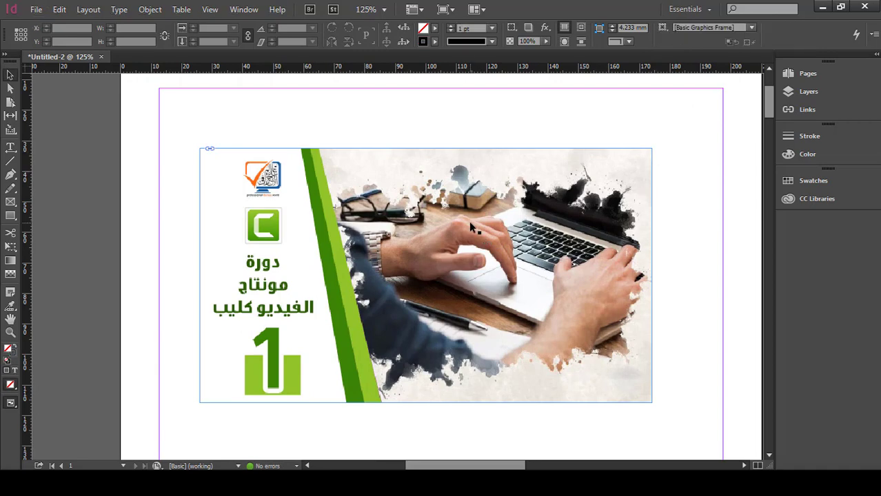
# Scale only the image content inside its frame down to about 96 mm wide and 53 mm high.
pyautogui.click(470, 223)
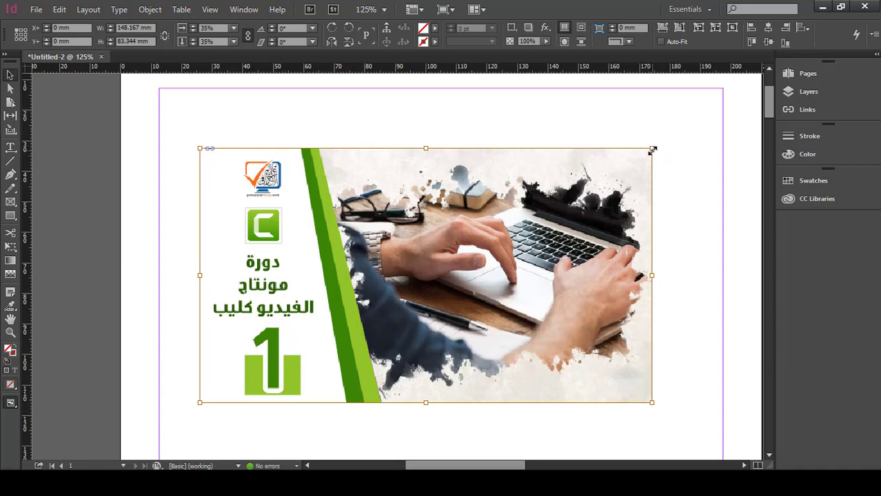
pyautogui.moveTo(650, 149); pyautogui.dragTo(493, 241)
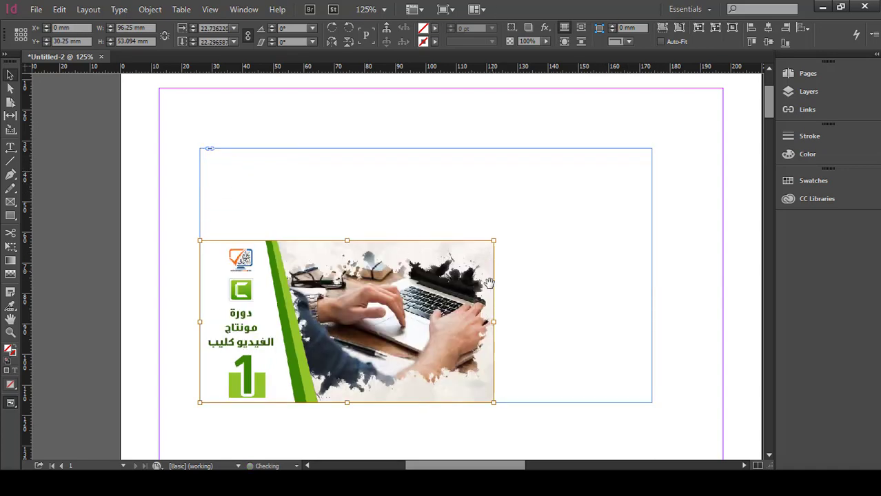
pyautogui.click(435, 195)
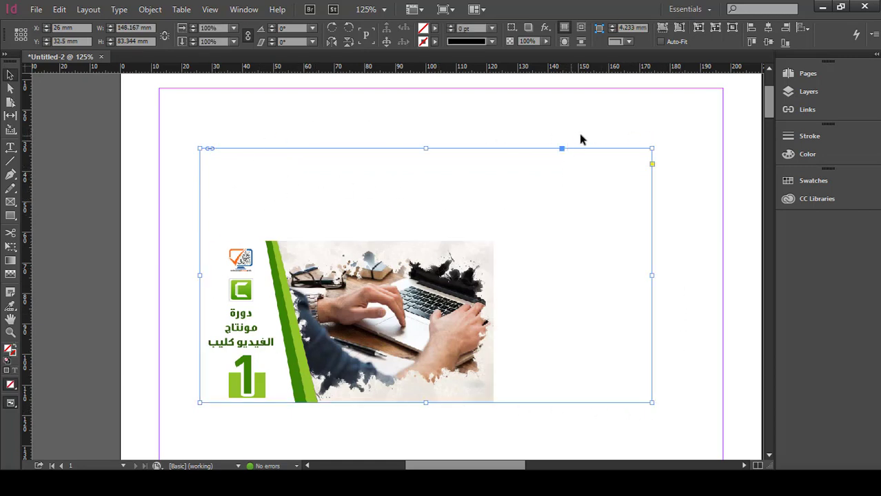
pyautogui.click(698, 136)
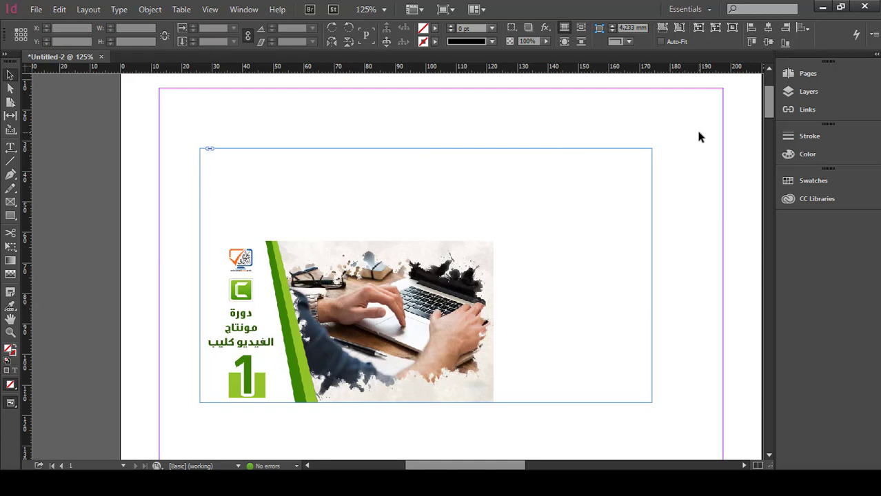
# Make the shrunken image content fill its frame proportionally again and deselect it.
pyautogui.click(562, 258)
pyautogui.hotkey('ctrl', 'alt', 'shift', 'c')
pyautogui.click(601, 130)
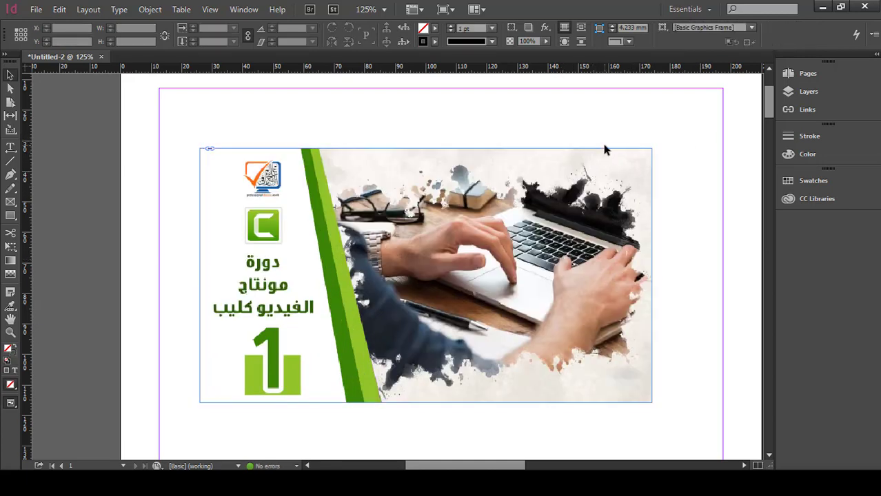
# Try moving the image content about 21.5 mm left and 30 mm down within its frame, and undo the move.
pyautogui.click(608, 151)
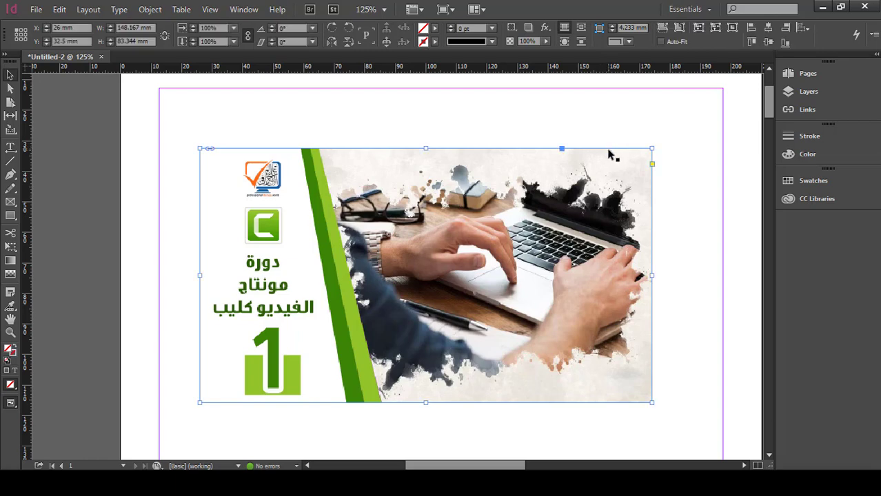
pyautogui.doubleClick(596, 186)
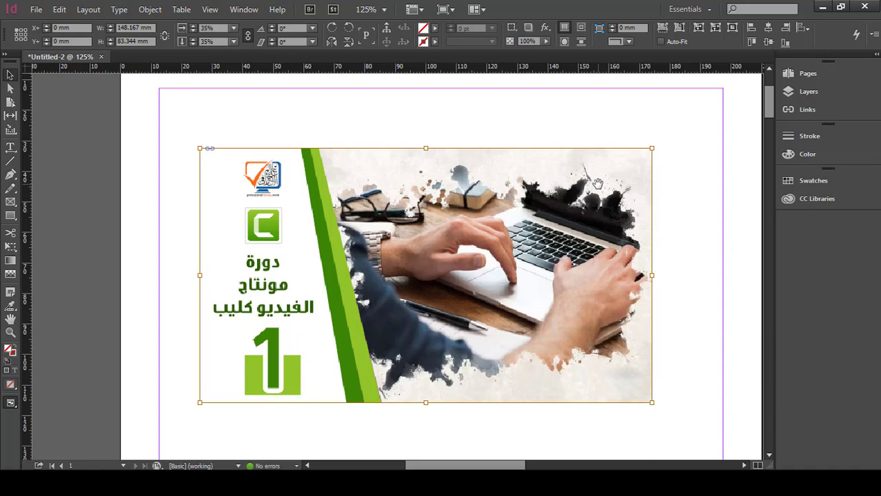
pyautogui.moveTo(614, 179); pyautogui.dragTo(545, 277)
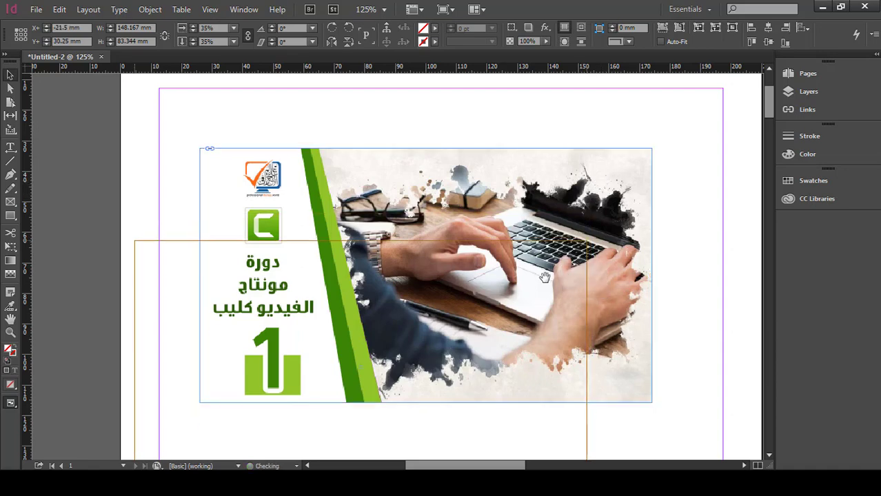
pyautogui.hotkey('ctrl', 'z')
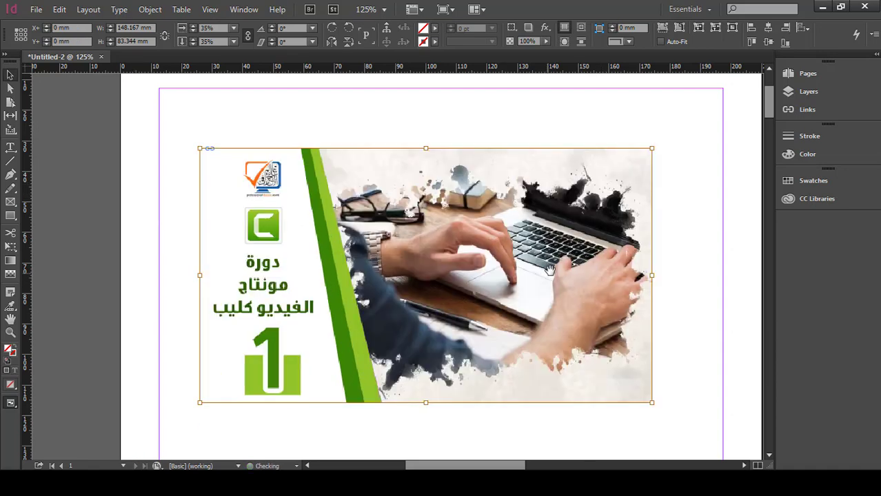
# Try other offsets for the image content within its frame, including about -17.5 mm by -10.5 mm, and undo them.
pyautogui.click(580, 143)
pyautogui.click(576, 169)
pyautogui.moveTo(494, 193); pyautogui.dragTo(516, 241)
pyautogui.hotkey('ctrl', 'z')
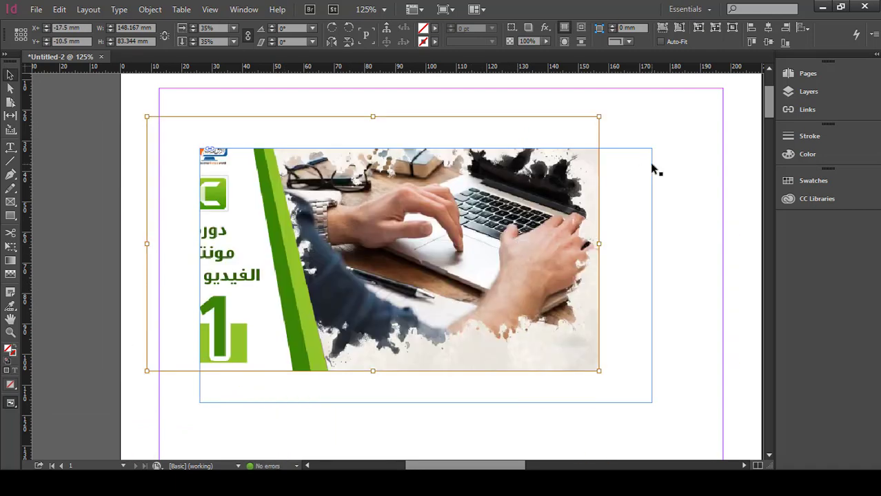
pyautogui.hotkey('ctrl', 'z')
pyautogui.hotkey('ctrl', 'z')
pyautogui.hotkey('ctrl', 'z')
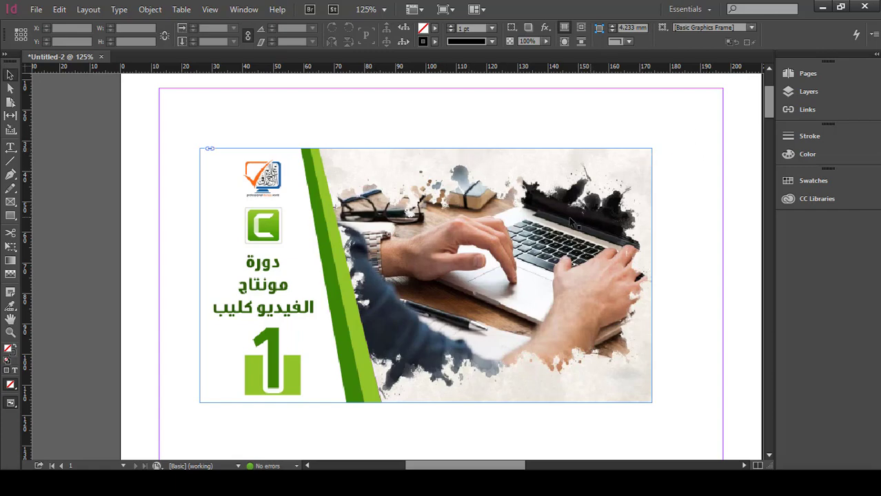
# Crop the image by shrinking its frame to about 51 by 47 mm, and enlarge the frame to about 129.5 by 83 mm.
pyautogui.click(414, 152)
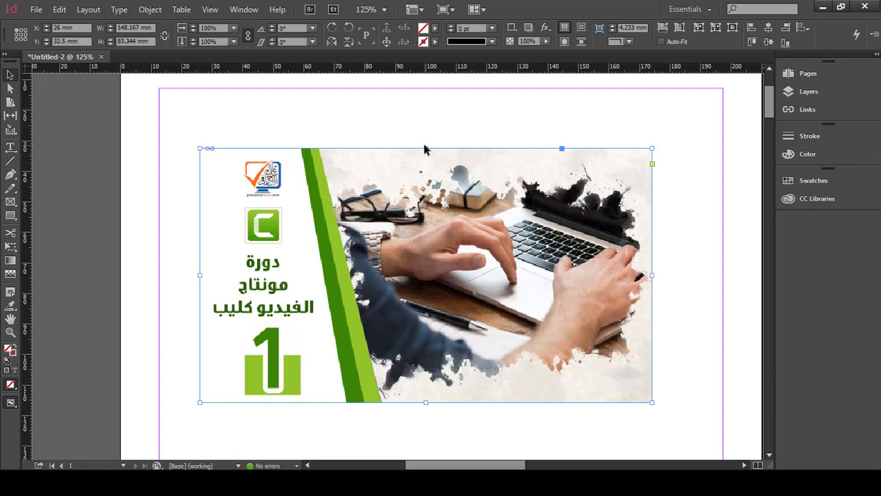
pyautogui.moveTo(425, 149); pyautogui.dragTo(425, 261)
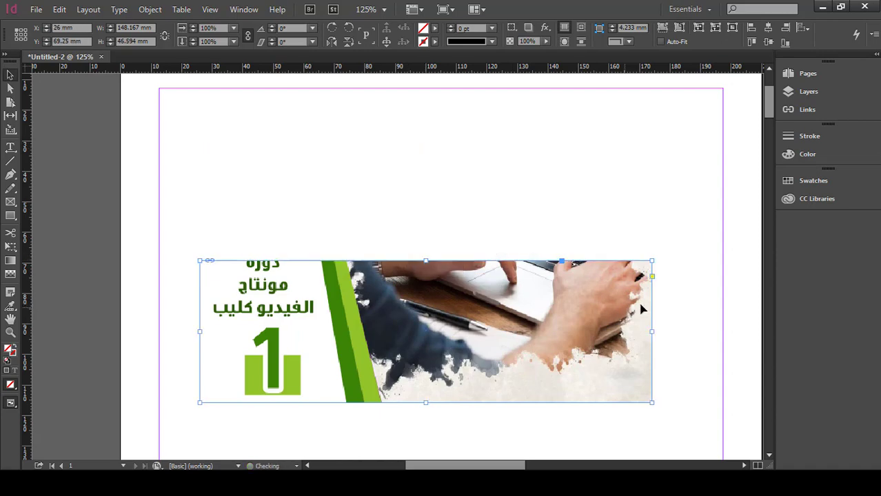
pyautogui.moveTo(652, 331); pyautogui.dragTo(357, 324)
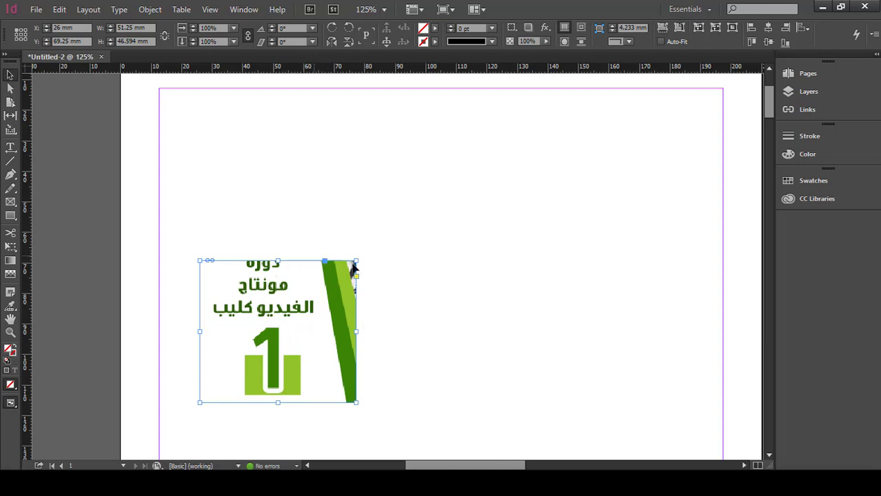
pyautogui.moveTo(356, 333); pyautogui.dragTo(595, 331)
pyautogui.moveTo(398, 260); pyautogui.dragTo(403, 150)
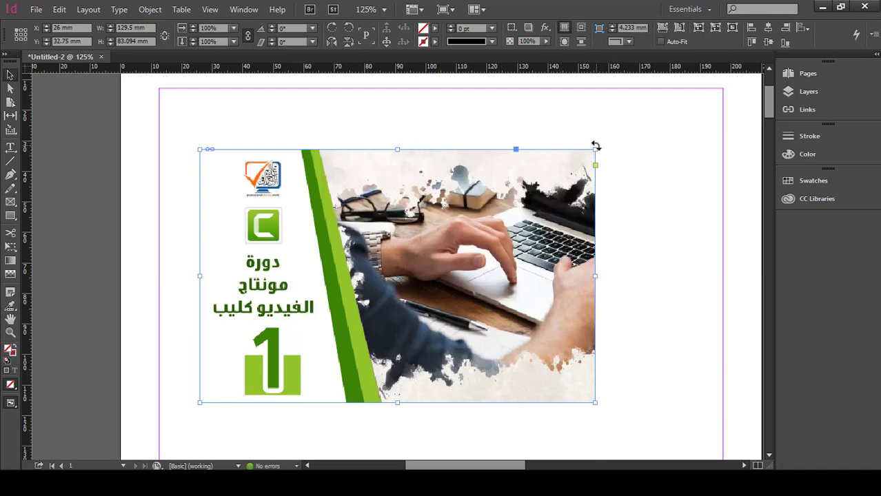
# Crop the frame to about 64.5 by 44 mm, select the full image content inside it, and undo the crop.
pyautogui.moveTo(593, 150); pyautogui.dragTo(398, 268)
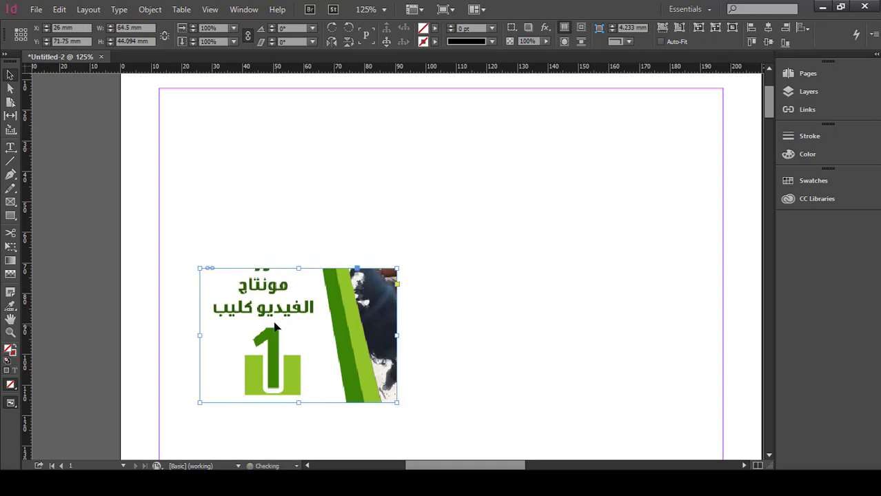
pyautogui.click(375, 301)
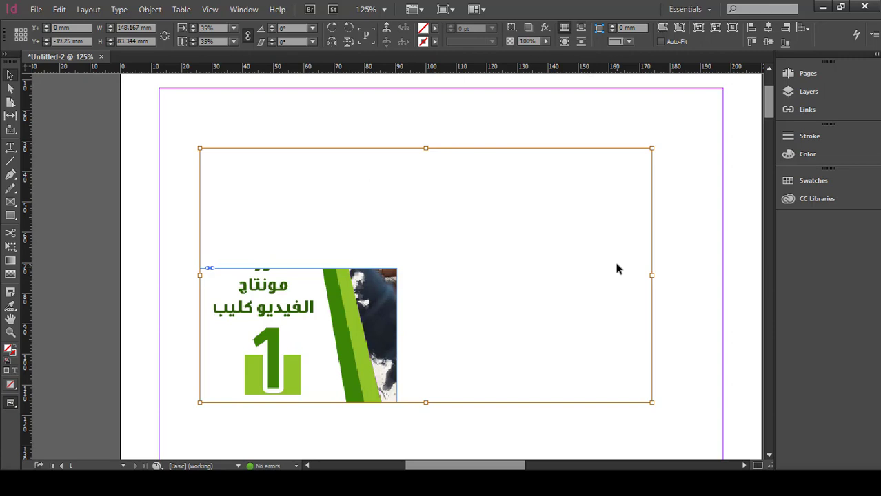
pyautogui.hotkey('ctrl', 'alt', 'shift', 'e')
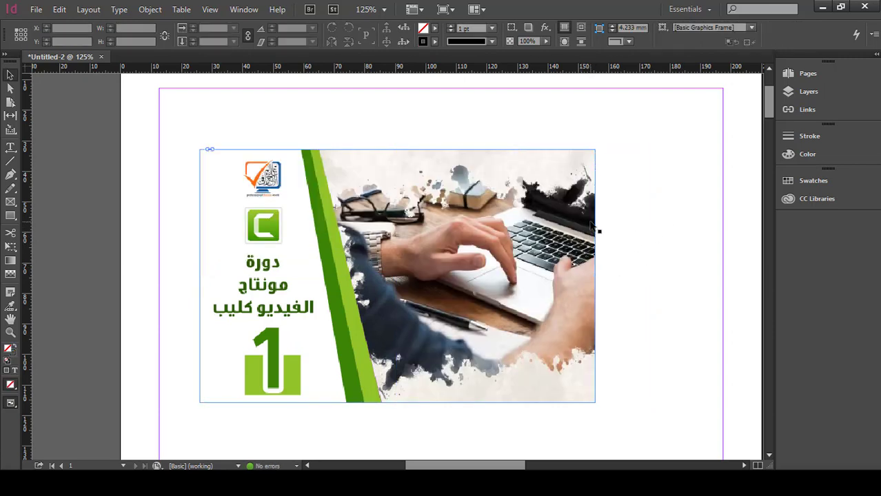
# Scale the frame and its image together to about 56 by 32 mm, and undo the scaling.
pyautogui.click(571, 197)
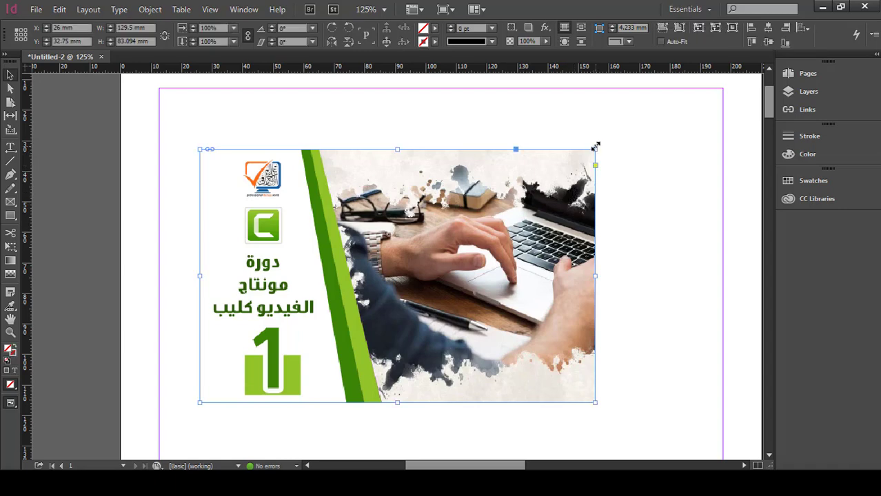
pyautogui.moveTo(592, 150); pyautogui.dragTo(380, 300)
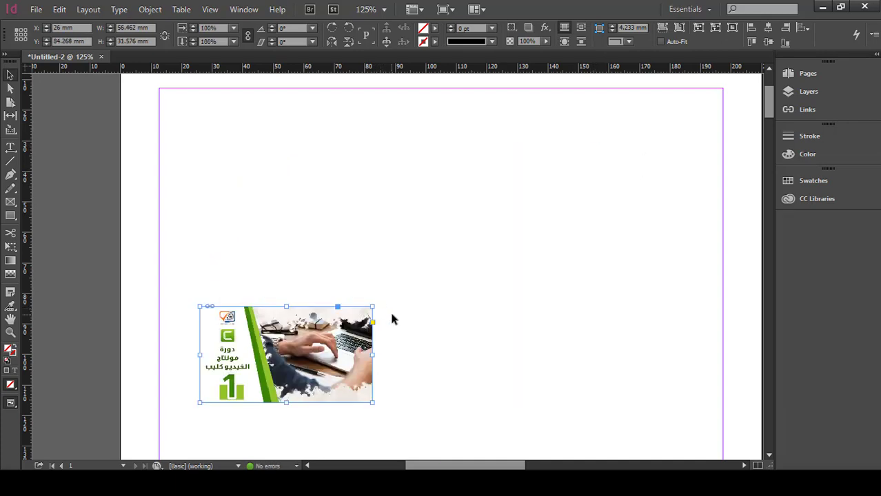
pyautogui.hotkey('ctrl', 'z')
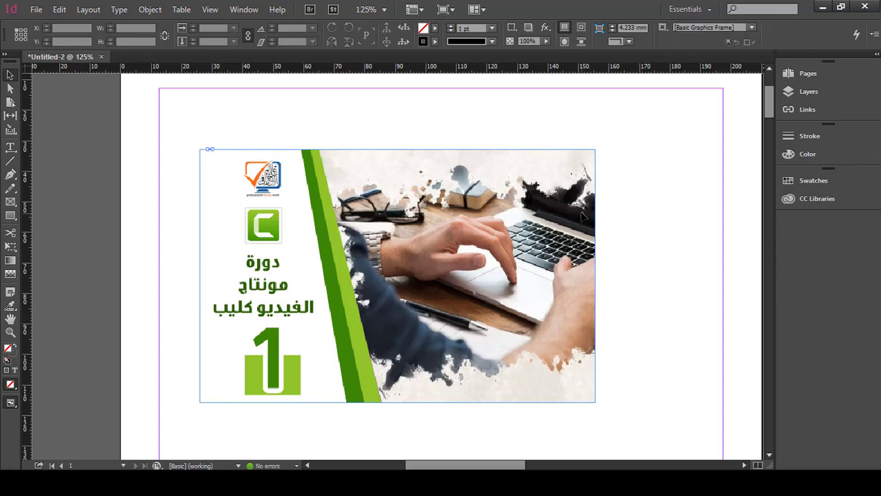
# Crop the image by resizing its frame to about 57.5 by 39 mm, and review the available Fitting options.
pyautogui.moveTo(595, 149); pyautogui.dragTo(375, 283)
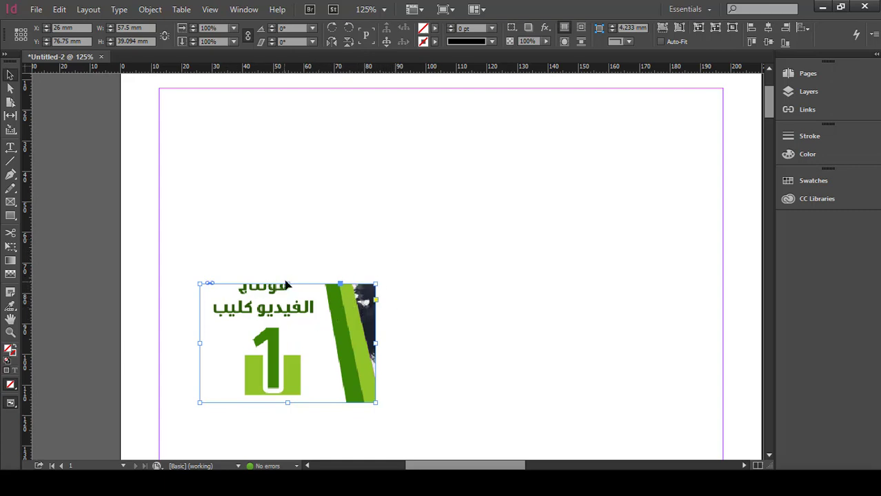
pyautogui.click(150, 9)
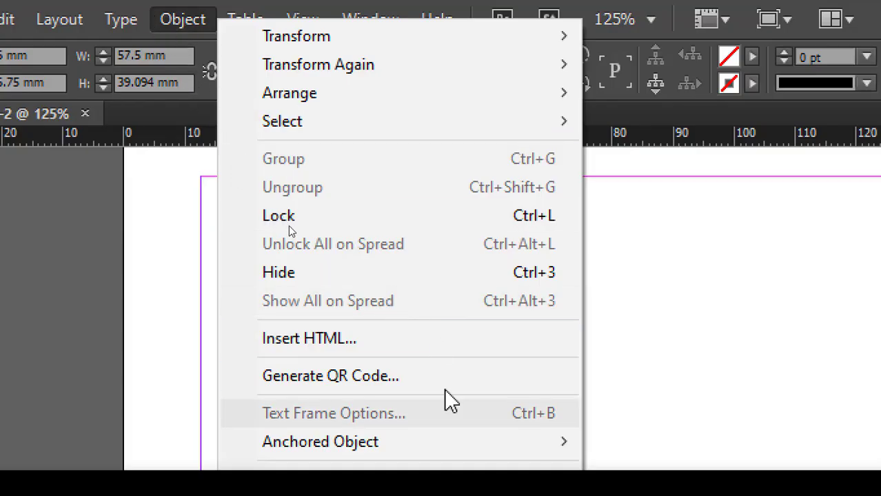
pyautogui.moveTo(510, 488)
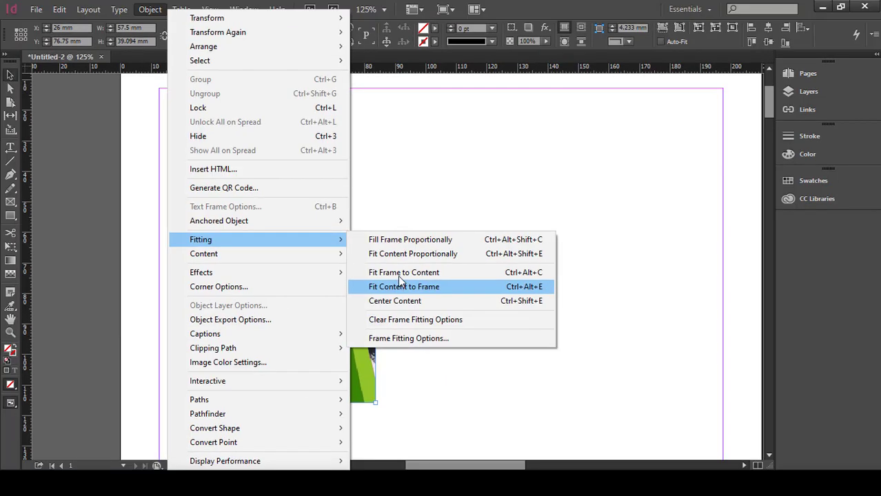
pyautogui.click(567, 348)
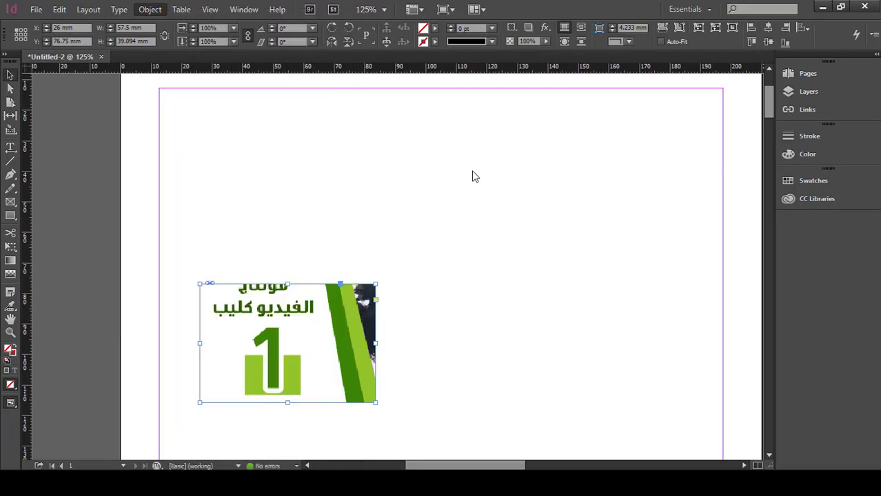
# Apply Fit Content to Frame to the cropped image and deselect it.
pyautogui.click(228, 274)
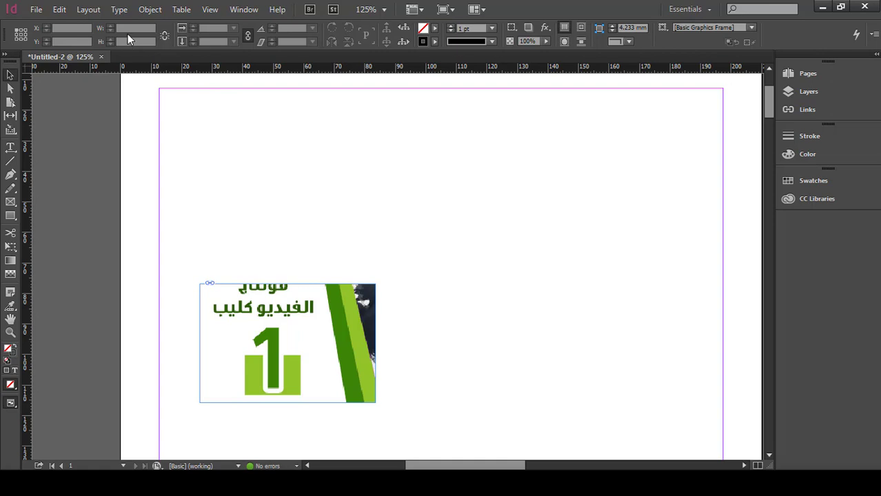
pyautogui.click(344, 298)
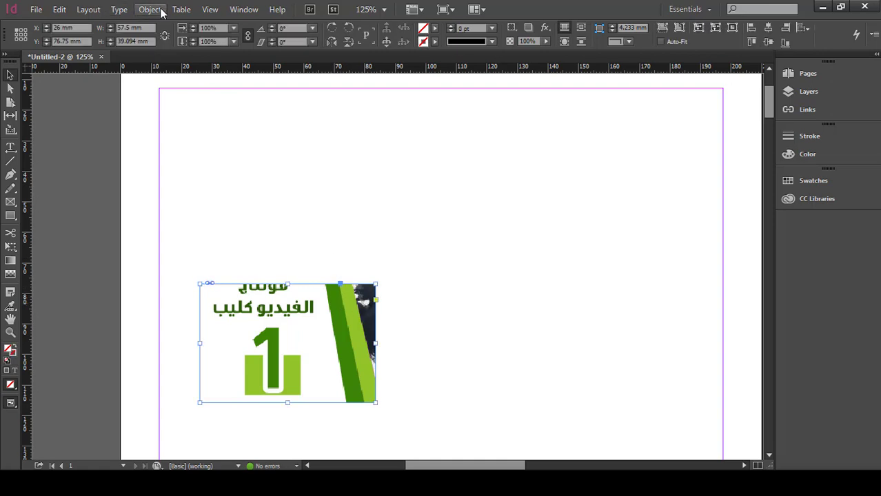
pyautogui.click(162, 12)
pyautogui.moveTo(300, 241)
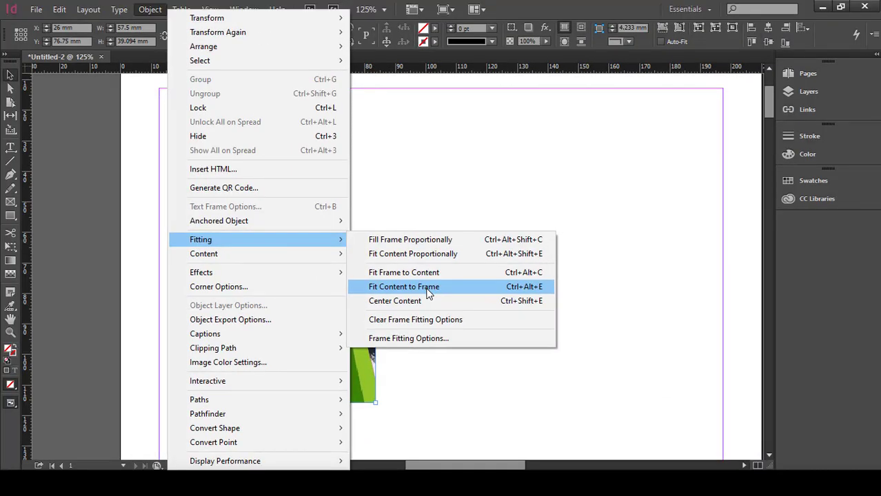
pyautogui.click(427, 287)
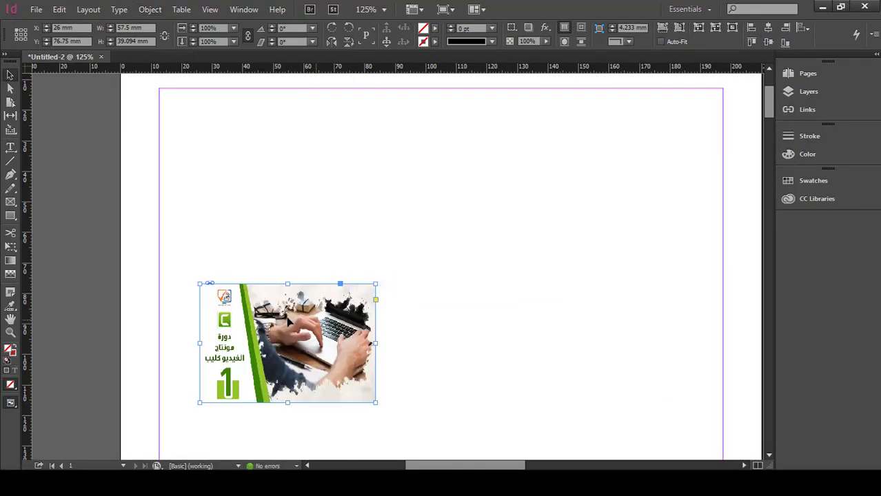
pyautogui.click(430, 284)
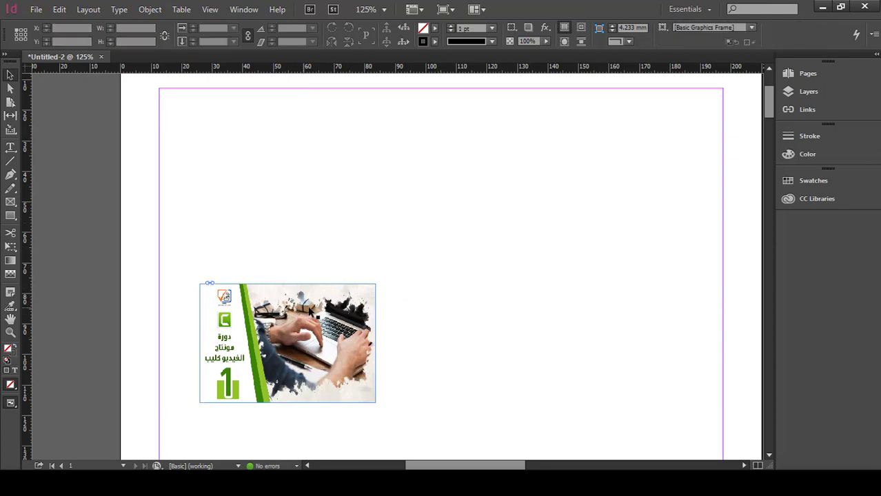
# Enlarge only the image's frame to about 112.5 mm wide and 84 mm high, leaving its content unscaled.
pyautogui.click(375, 285)
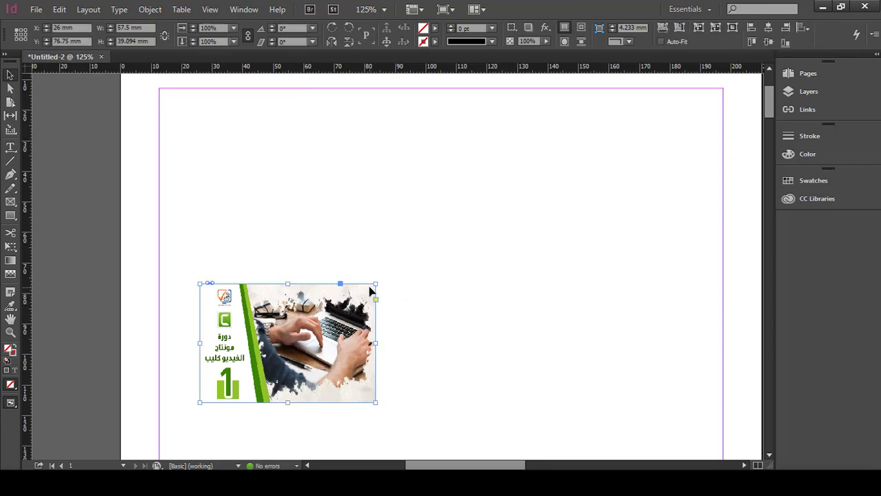
pyautogui.moveTo(376, 284); pyautogui.dragTo(544, 145)
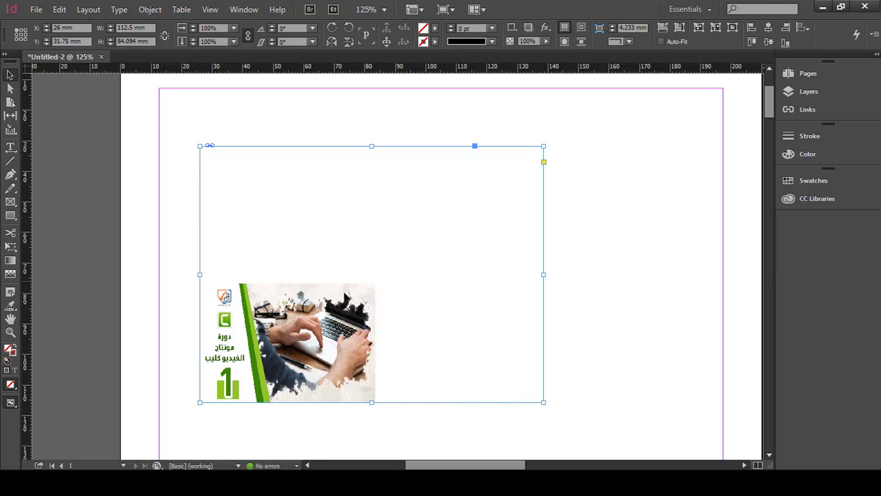
# Widen the image's frame to 122 mm and apply Fit Content to Frame so the image fills it.
pyautogui.moveTo(373, 230); pyautogui.dragTo(377, 227)
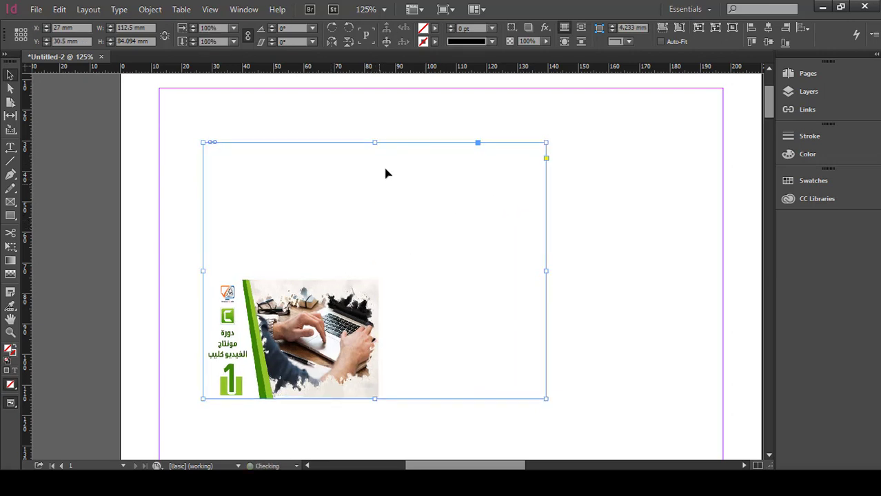
pyautogui.moveTo(546, 271); pyautogui.dragTo(575, 271)
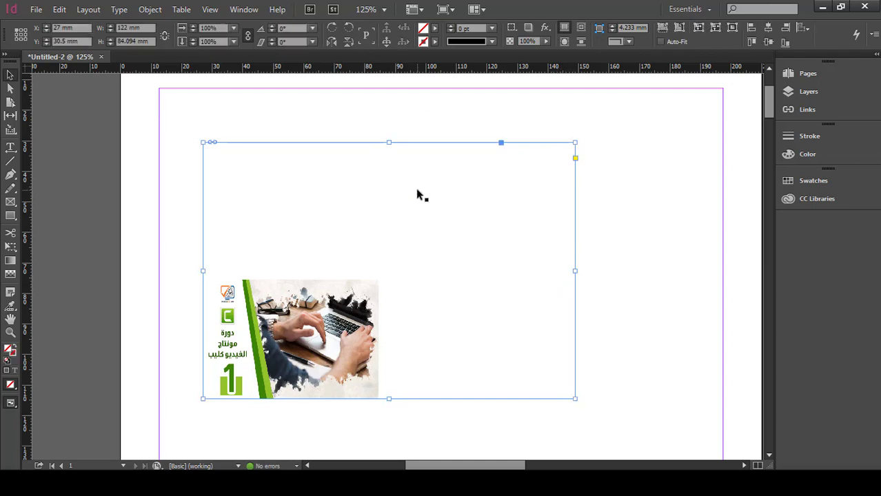
pyautogui.click(148, 9)
pyautogui.moveTo(215, 255)
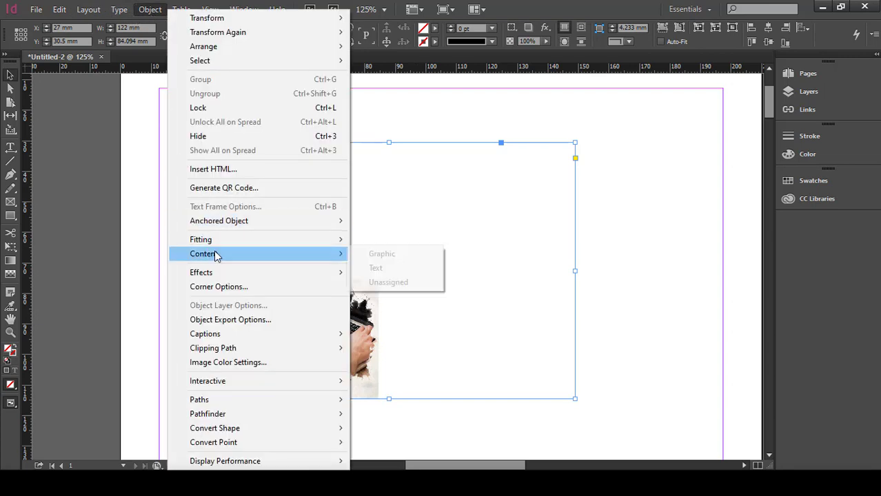
pyautogui.moveTo(227, 242)
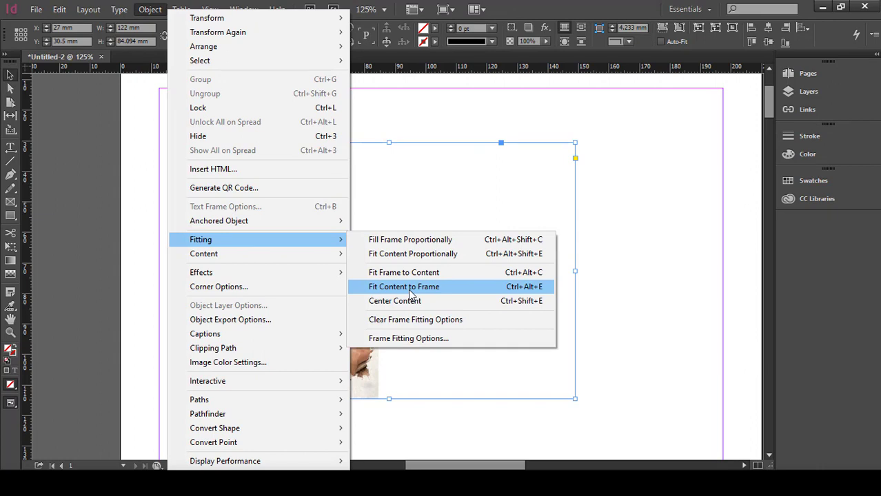
pyautogui.click(409, 292)
pyautogui.click(649, 230)
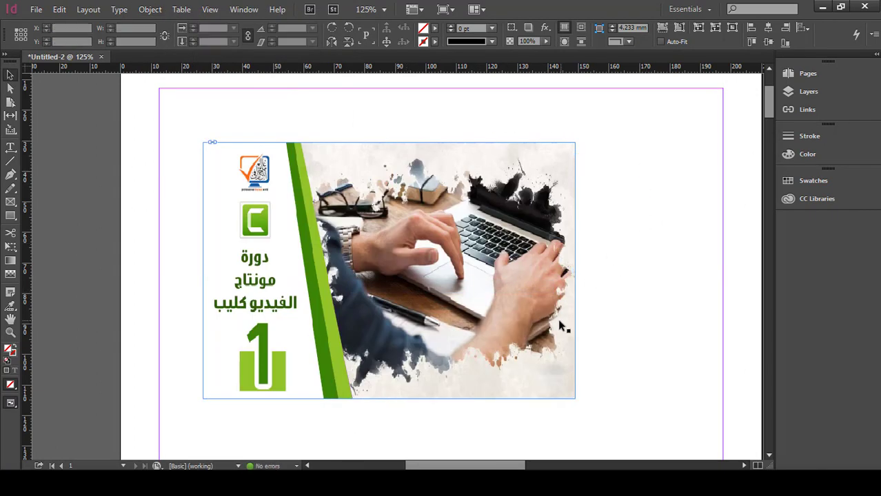
# Delete the image from page 1 and close the multi-page document.
pyautogui.click(215, 246)
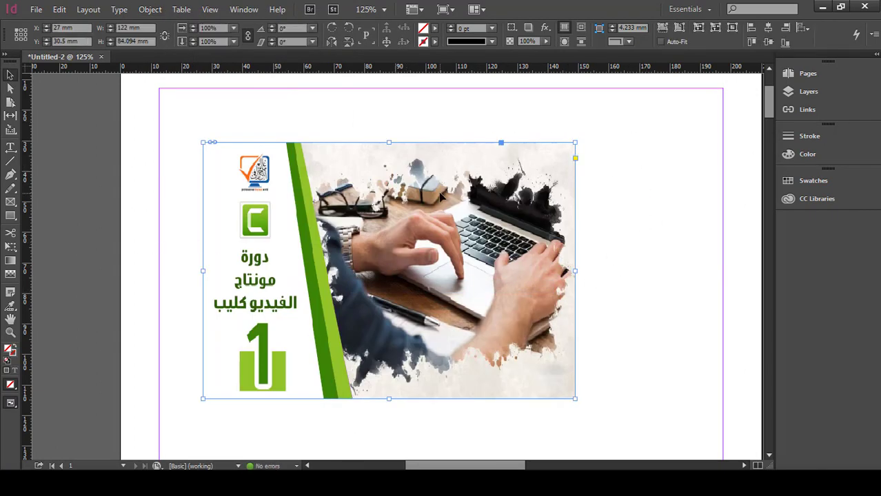
pyautogui.press('Delete')
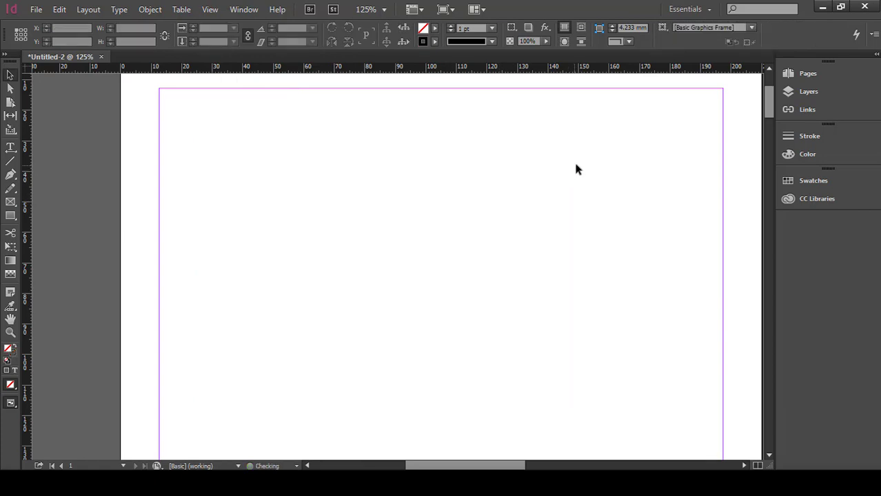
pyautogui.hotkey('ctrl', '-')
pyautogui.hotkey('ctrl', '-')
pyautogui.hotkey('ctrl', '-')
pyautogui.hotkey('ctrl', '-')
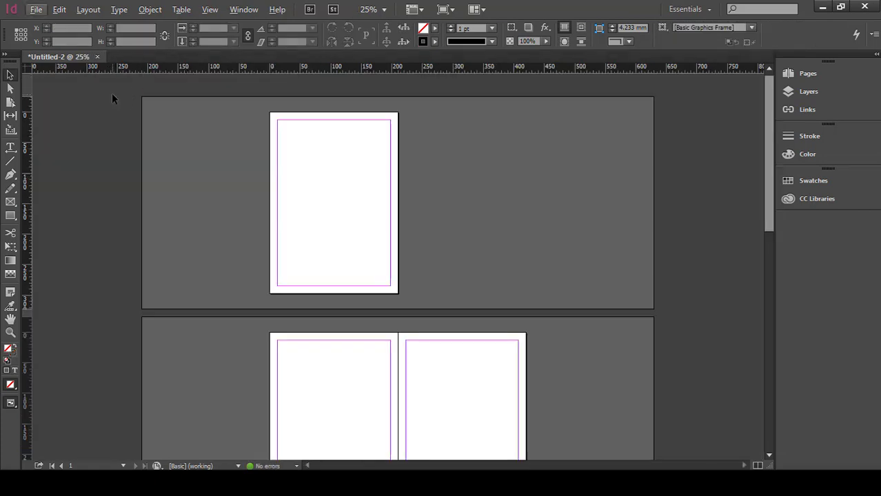
pyautogui.click(97, 56)
# Create a new one-page A4 print document in portrait orientation with facing pages and 12.7 mm margins.
pyautogui.click(34, 10)
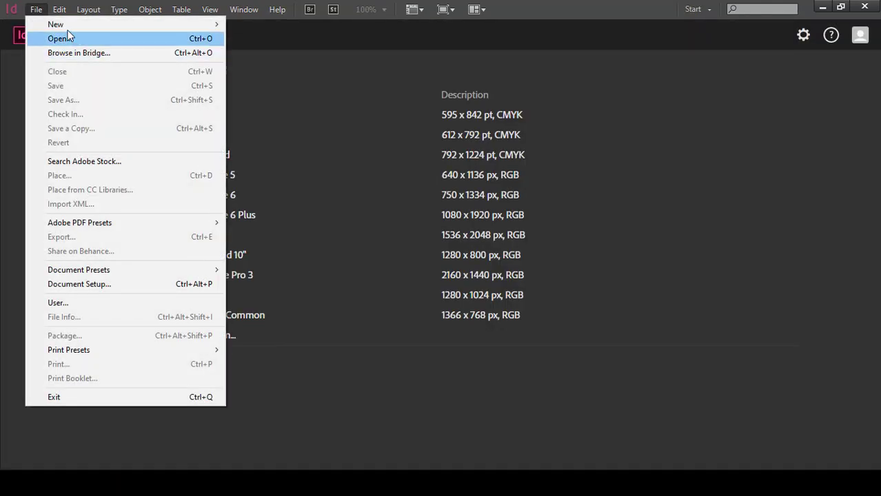
pyautogui.moveTo(122, 23)
pyautogui.click(300, 23)
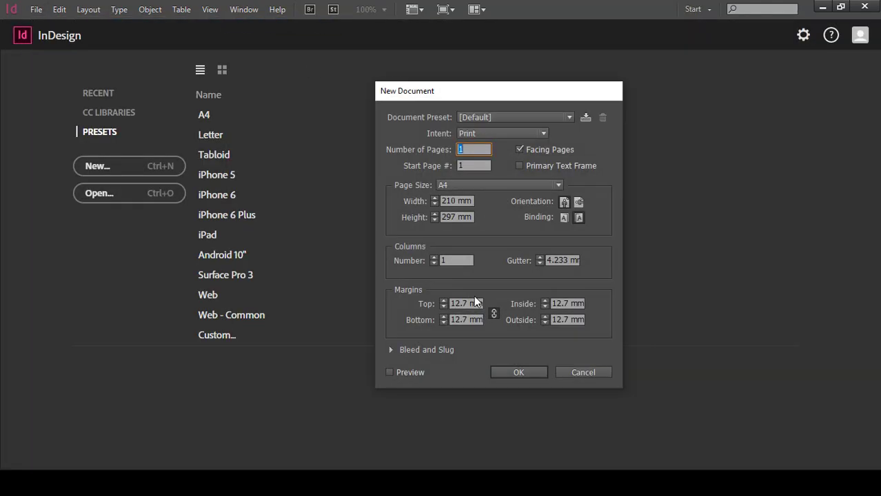
pyautogui.click(567, 202)
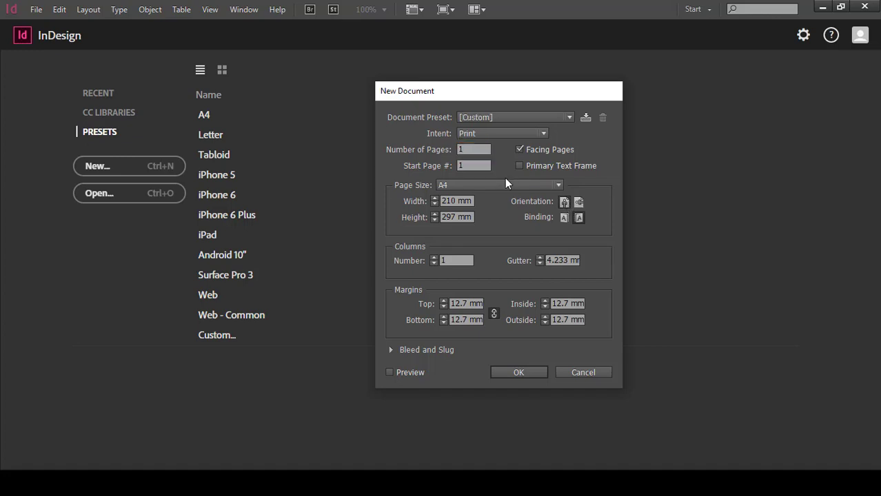
pyautogui.click(502, 184)
pyautogui.click(465, 277)
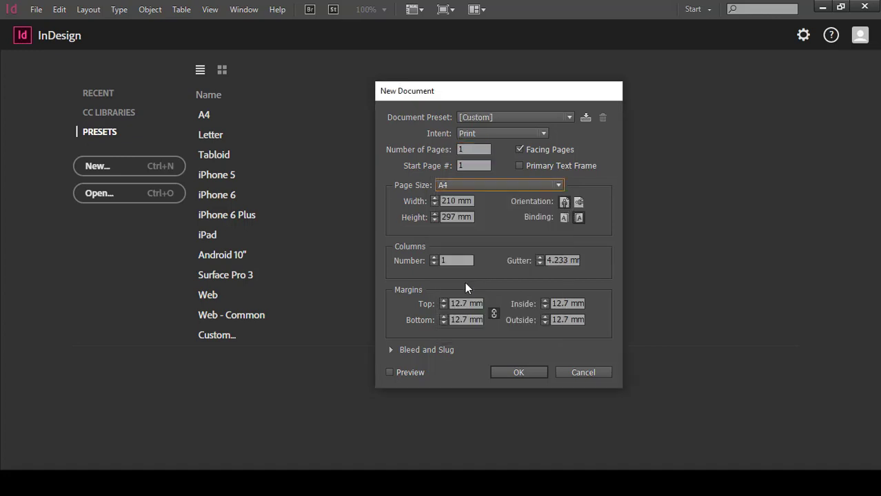
pyautogui.doubleClick(468, 153)
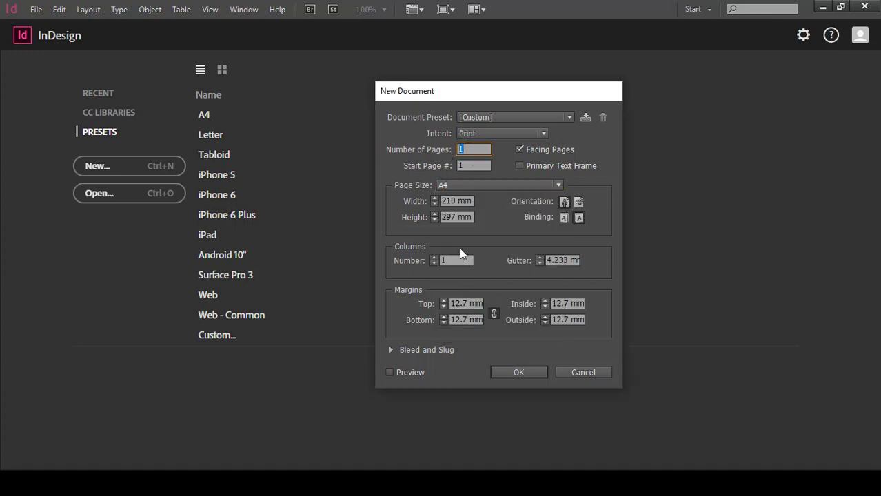
pyautogui.click(527, 374)
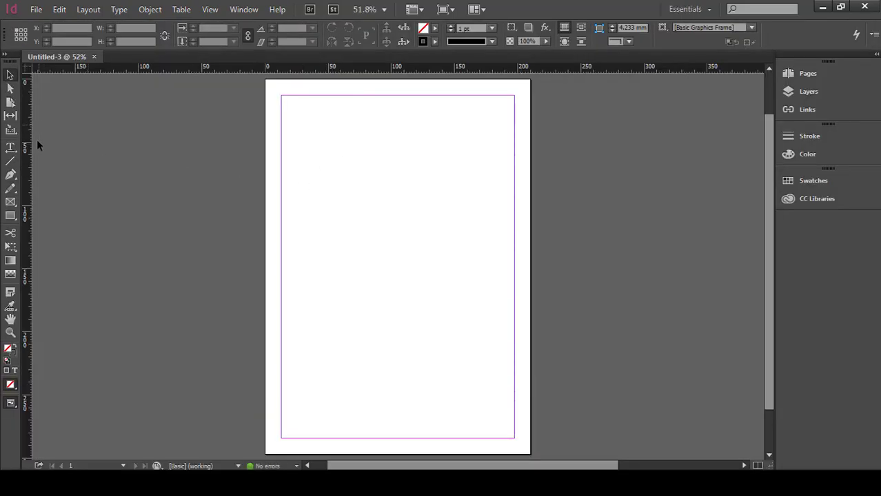
# Draw a text frame between the margins at the top of the page and enter the person's full name in Arabic at 48 pt.
pyautogui.click(11, 147)
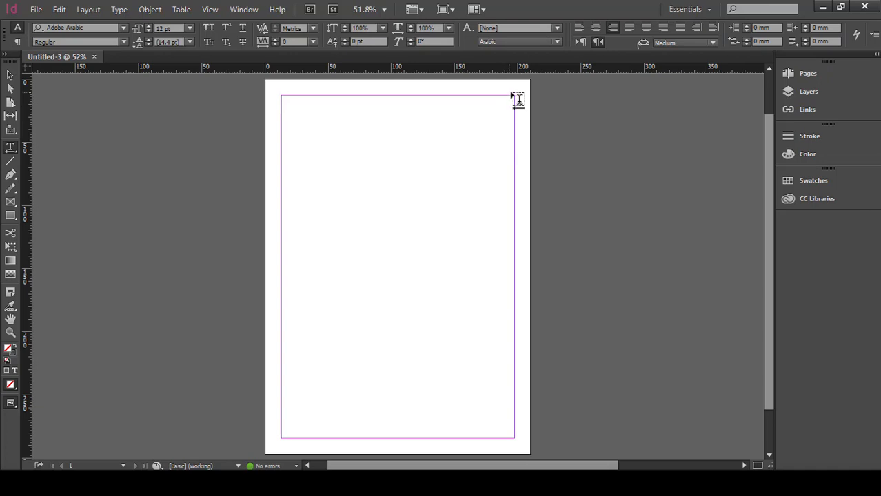
pyautogui.moveTo(514, 95); pyautogui.dragTo(282, 154)
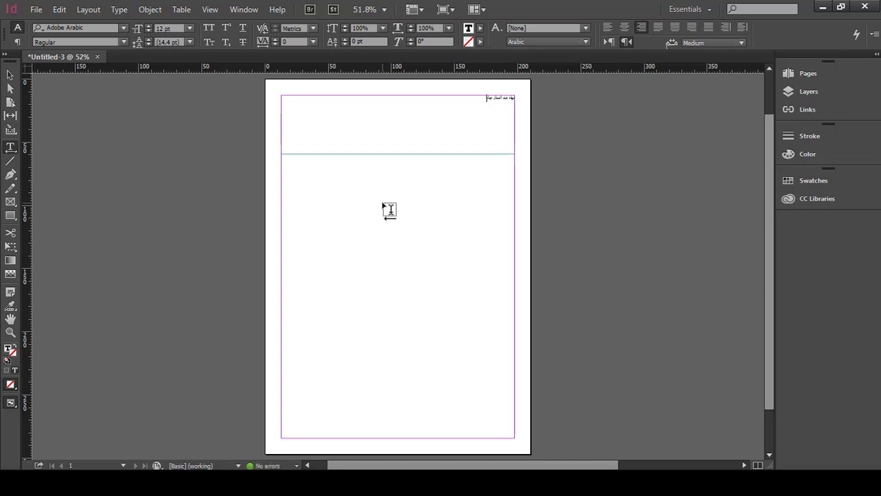
pyautogui.hotkey('ctrl', 'a')
pyautogui.click(190, 28)
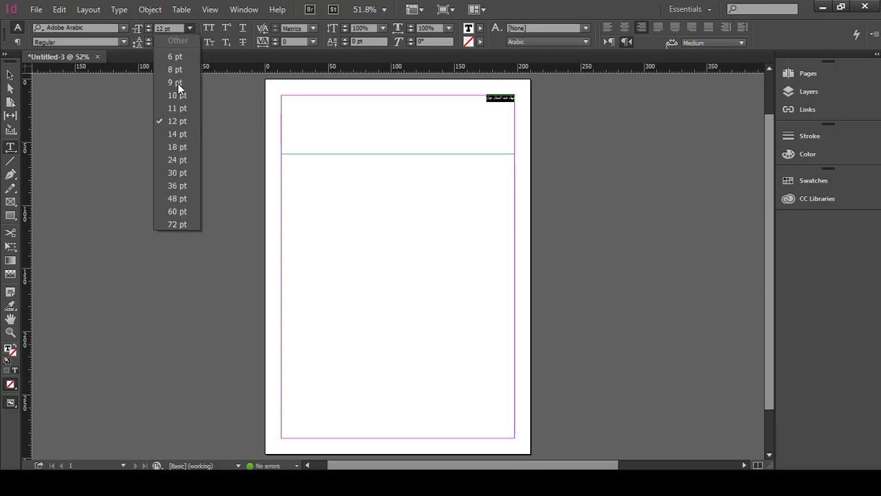
pyautogui.click(173, 198)
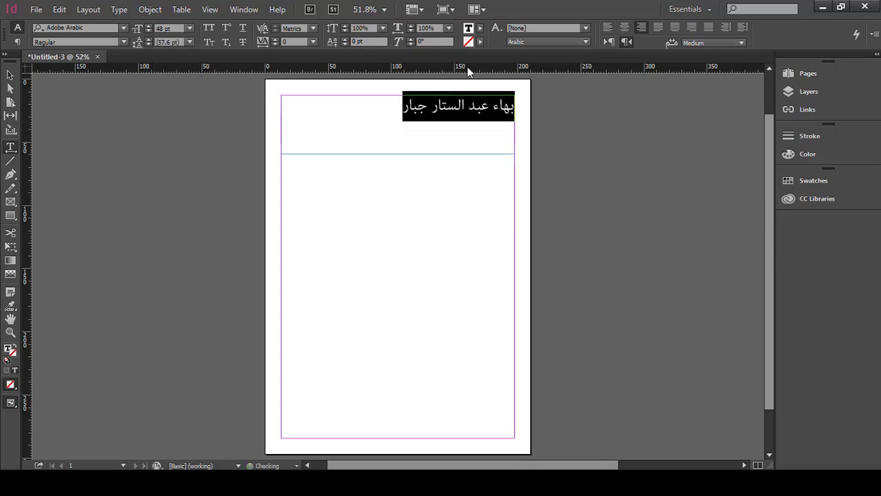
# Centre the name heading and format it in bold red (C=15 M=100 Y=100 K=0).
pyautogui.click(623, 29)
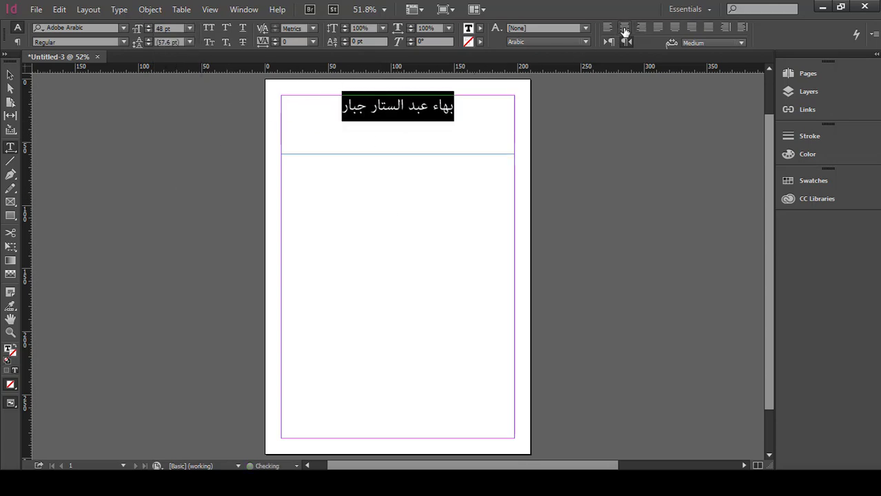
pyautogui.click(122, 43)
pyautogui.click(63, 78)
pyautogui.click(480, 27)
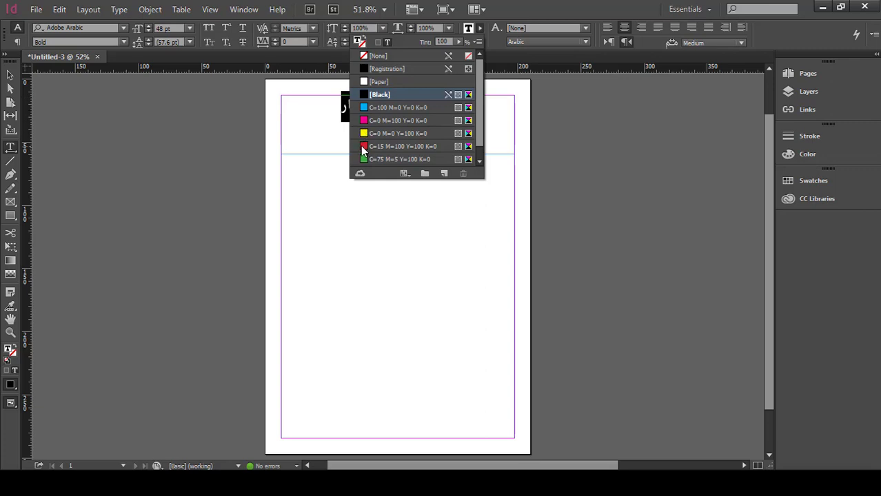
pyautogui.click(365, 148)
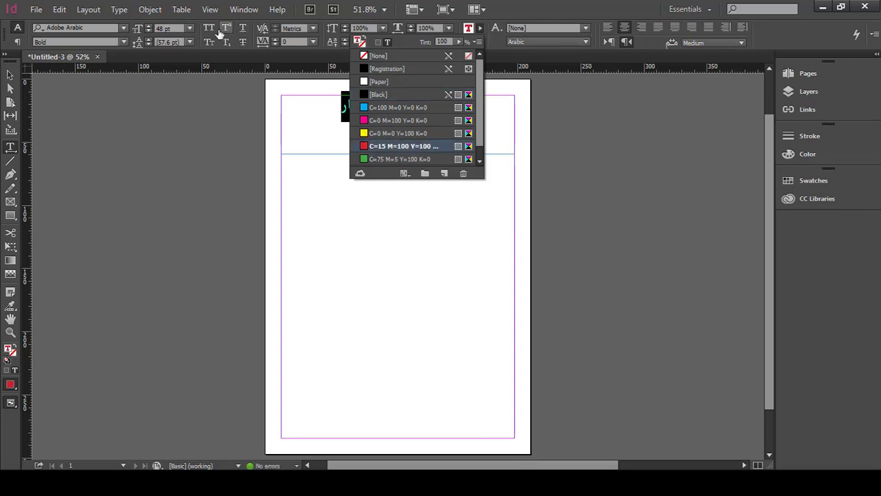
# Set the font size of the name heading to 60 pt.
pyautogui.click(190, 29)
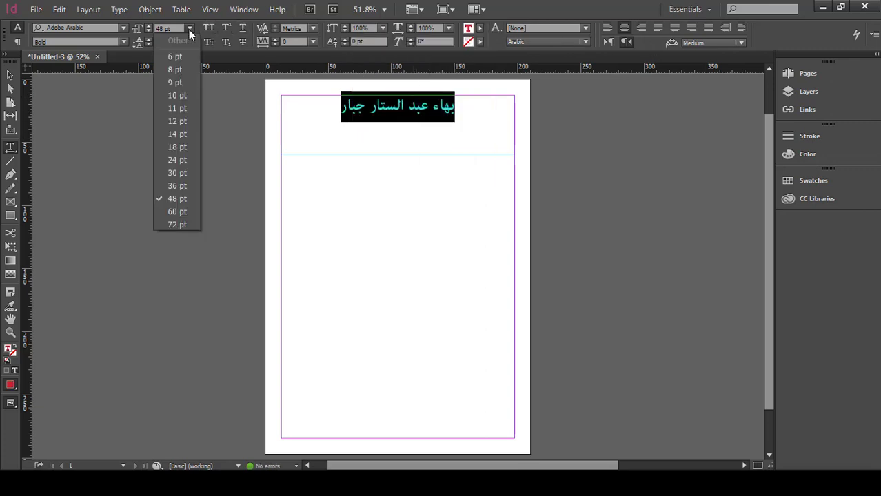
pyautogui.click(165, 212)
pyautogui.click(382, 121)
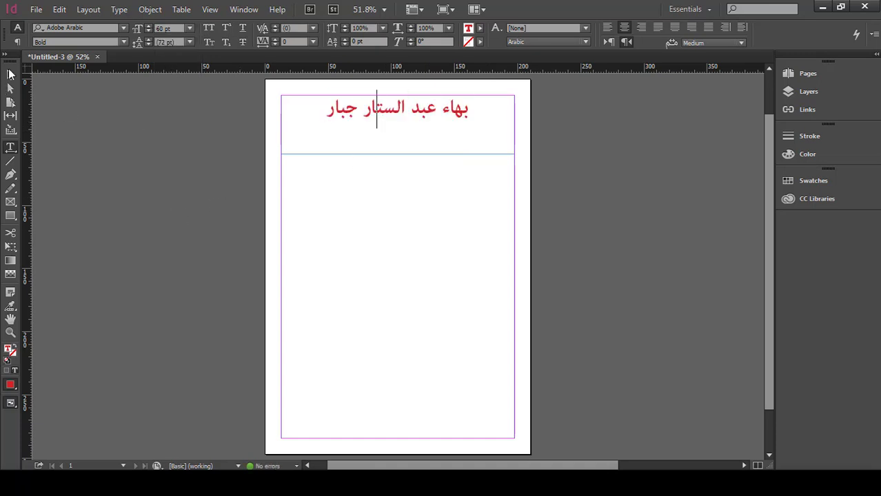
# Reduce the heading frame's height so its lower edge sits just below the name, and deselect it.
pyautogui.click(11, 76)
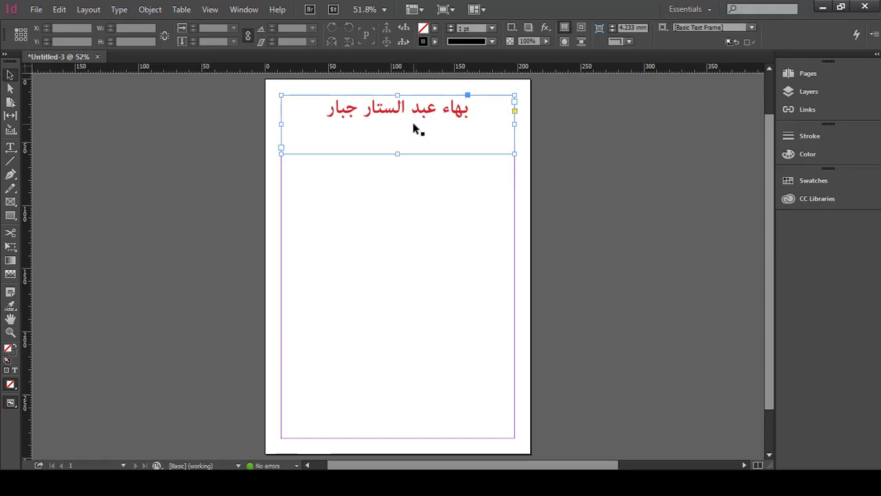
pyautogui.moveTo(391, 178); pyautogui.dragTo(401, 130)
pyautogui.click(449, 211)
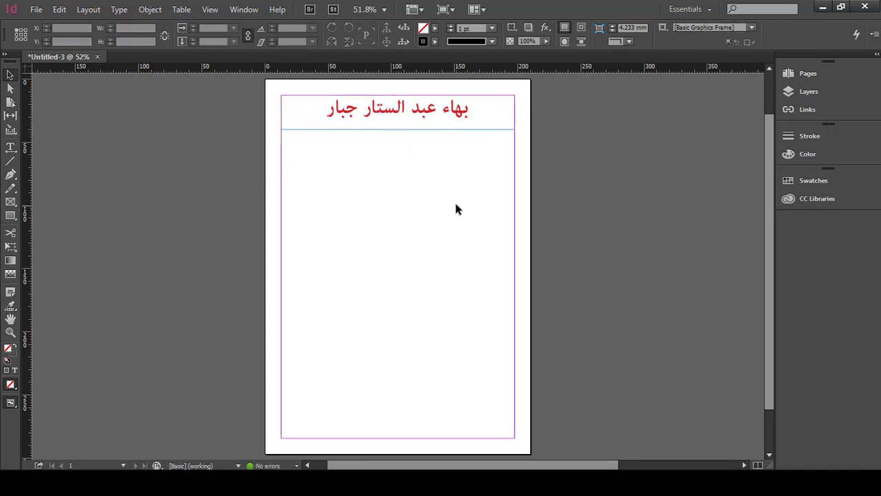
# Place image file 1 below the heading, sized to span the page from margin to margin.
pyautogui.click(36, 9)
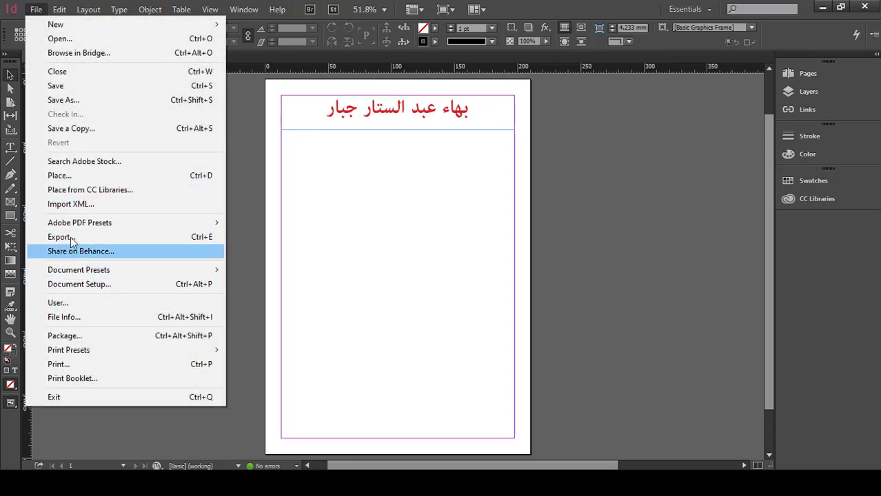
pyautogui.click(72, 177)
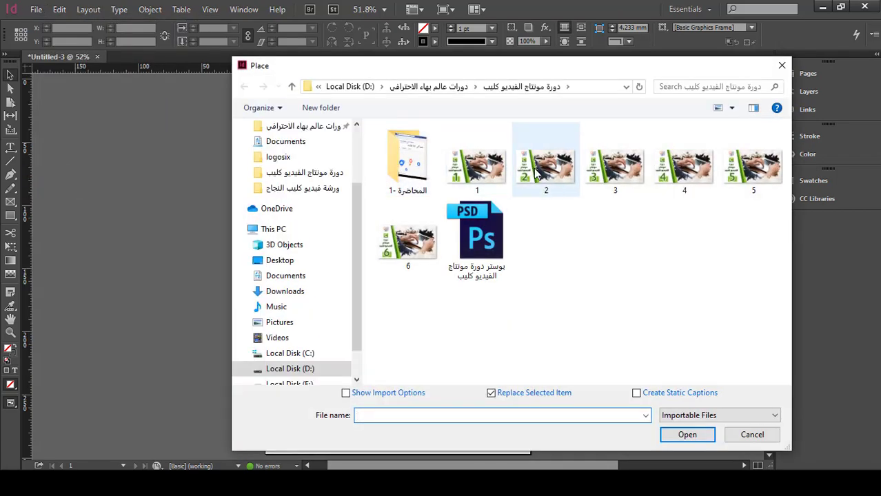
pyautogui.doubleClick(481, 166)
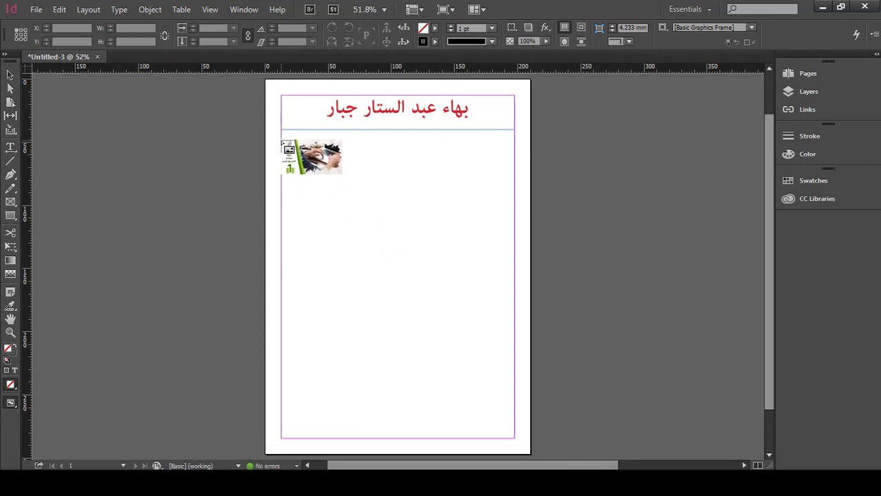
pyautogui.moveTo(282, 141); pyautogui.dragTo(514, 271)
pyautogui.click(463, 328)
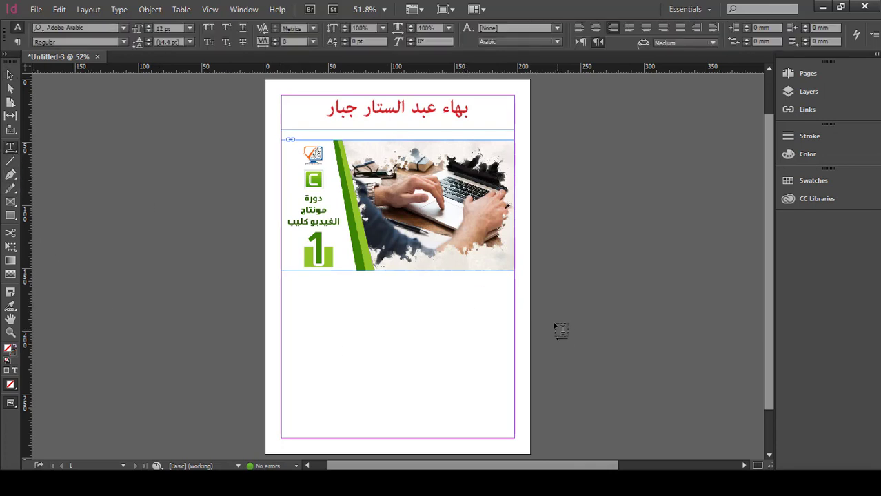
# Add a text frame between the margins below the image containing "دورة تعليم برنامج اندزاين" at 48 pt.
pyautogui.click(11, 147)
pyautogui.moveTo(515, 287); pyautogui.dragTo(283, 359)
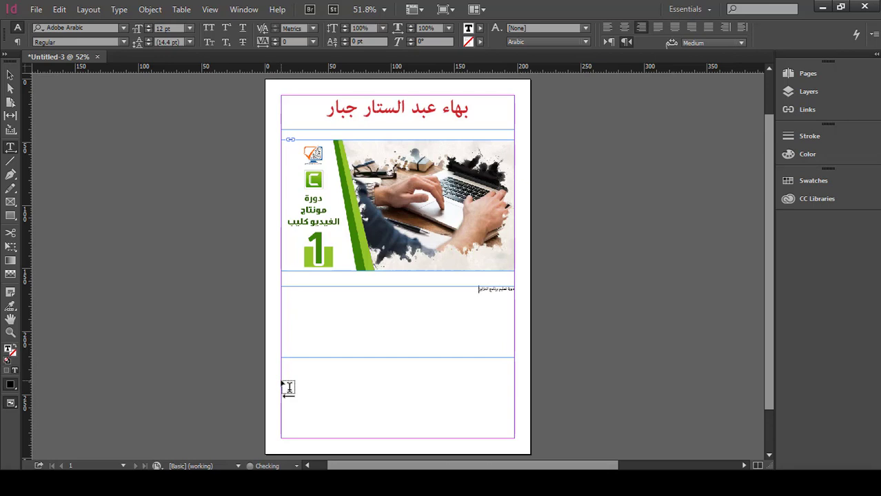
pyautogui.hotkey('ctrl', 'a')
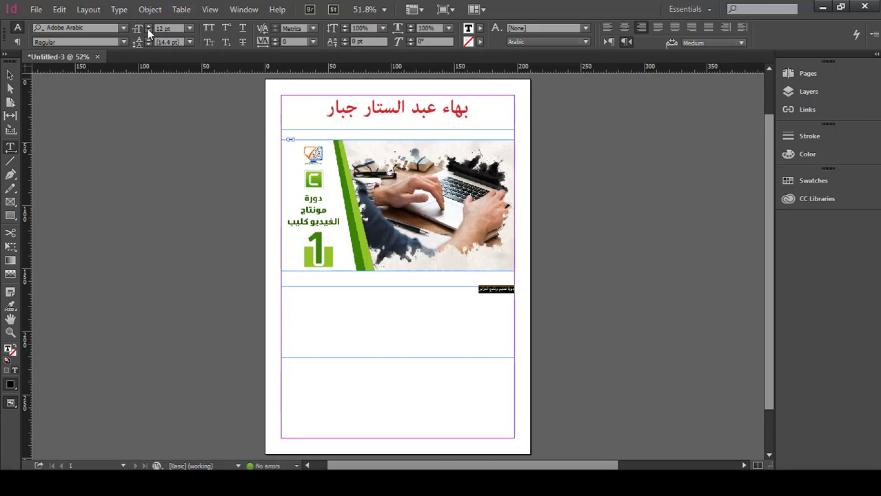
pyautogui.click(189, 29)
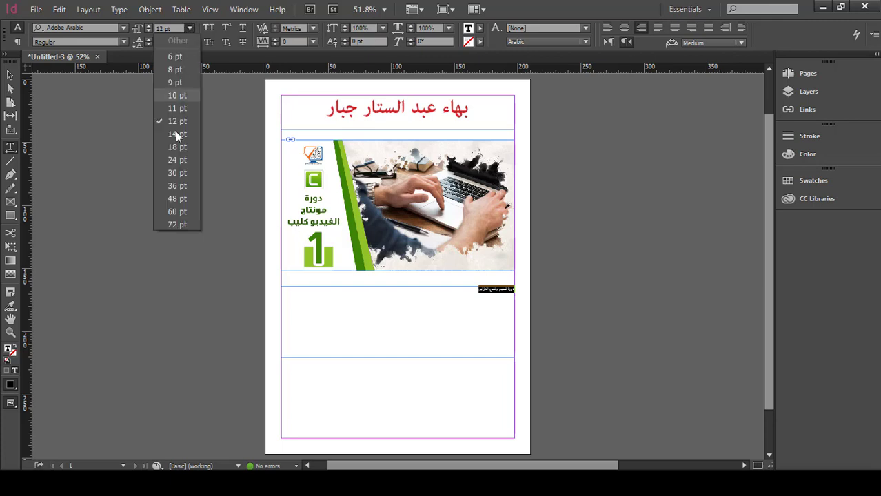
pyautogui.click(173, 203)
pyautogui.click(354, 303)
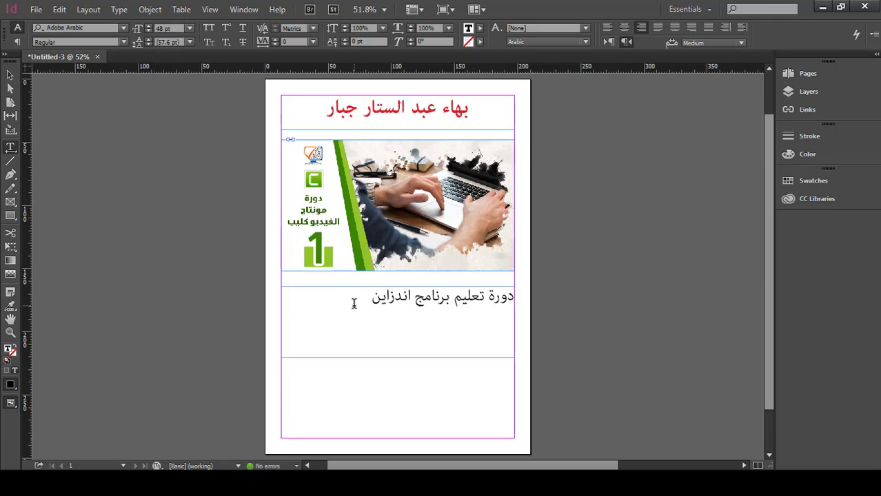
# Centre the course title line below the image within its frame.
pyautogui.tripleClick(469, 289)
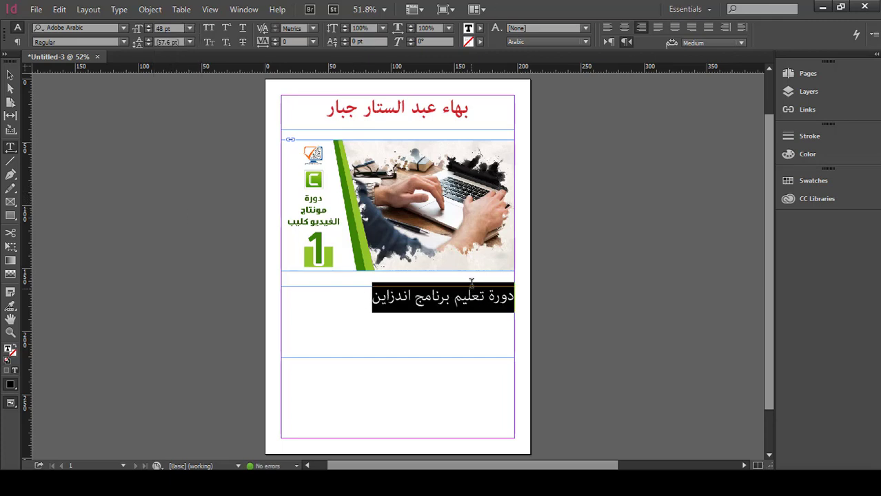
pyautogui.click(624, 27)
pyautogui.click(321, 323)
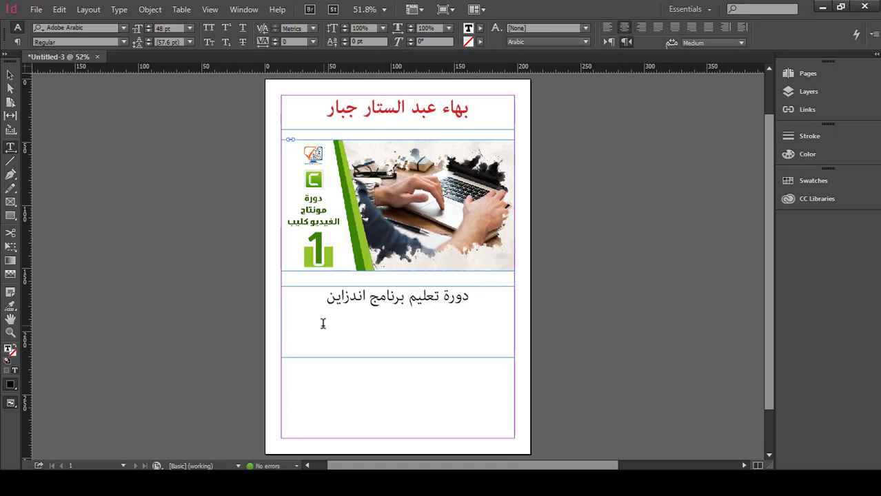
# Add a second line reading "المحاضرة الاولى" under the course title in the text frame below the image.
pyautogui.press('Return')
pyautogui.write('المحاضرة الا')
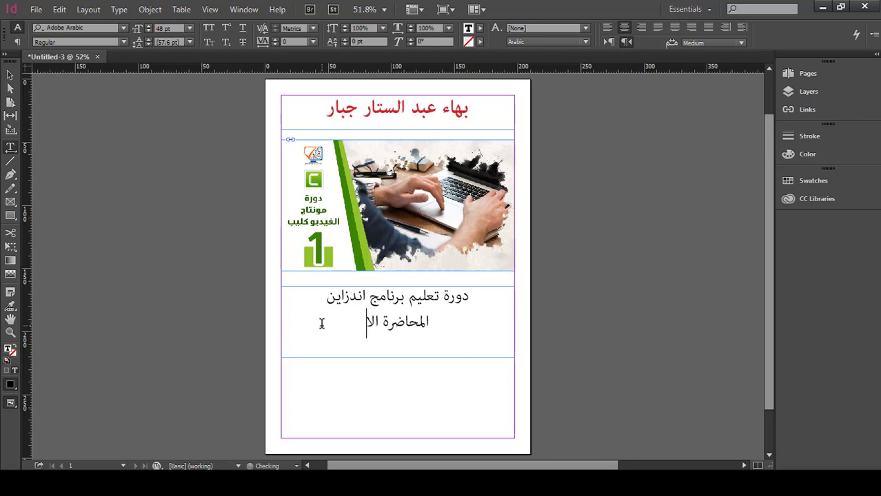
pyautogui.write('ولى')
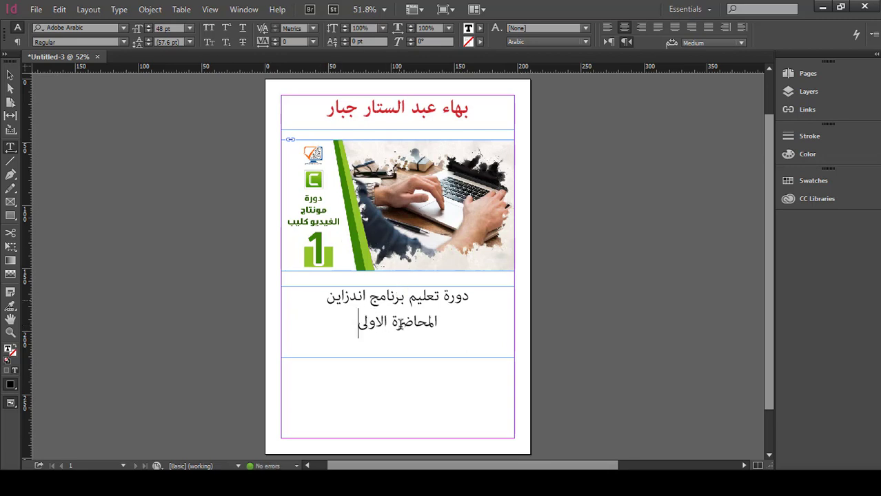
# Colour the "المحاضرة الاولى" line with the blue swatch C=100 M=90 Y=10 K=0.
pyautogui.moveTo(437, 322); pyautogui.dragTo(358, 324)
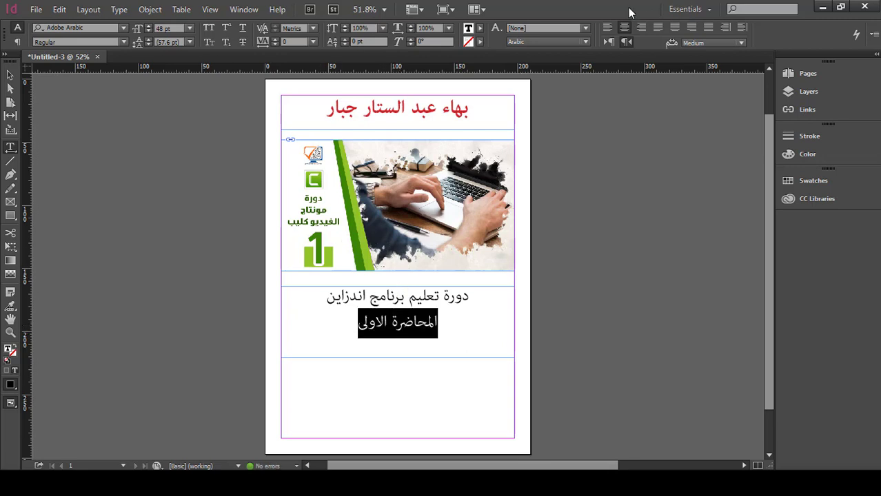
pyautogui.click(480, 28)
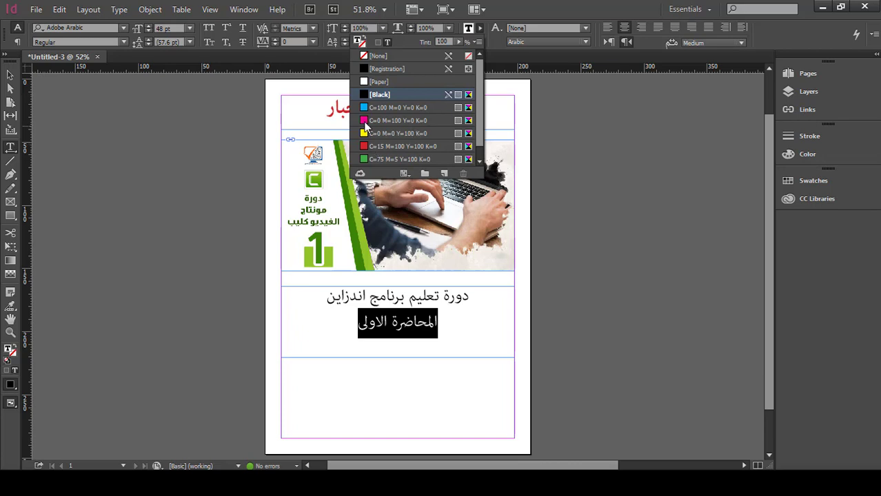
pyautogui.scroll(-1, 367, 159)
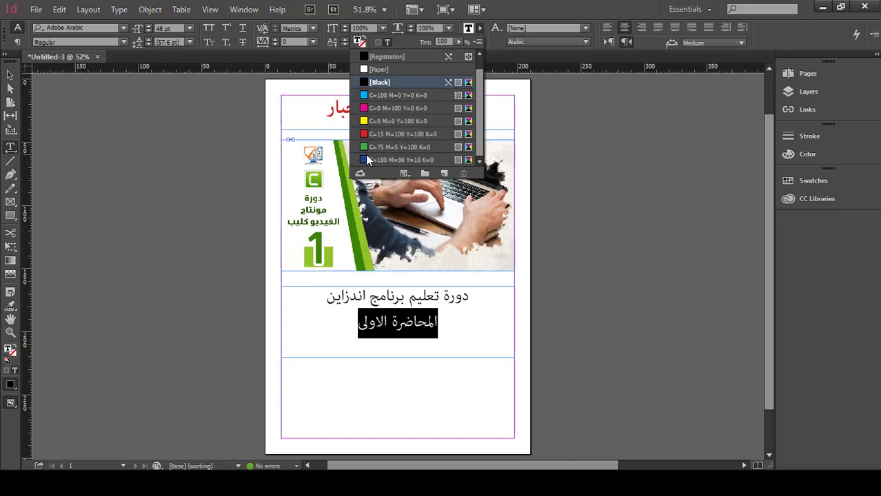
pyautogui.tripleClick(430, 297)
pyautogui.tripleClick(405, 321)
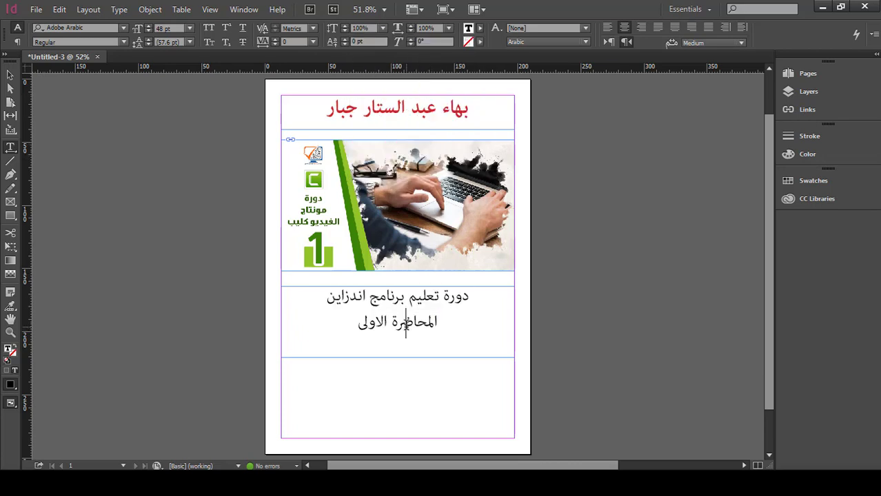
pyautogui.click(479, 31)
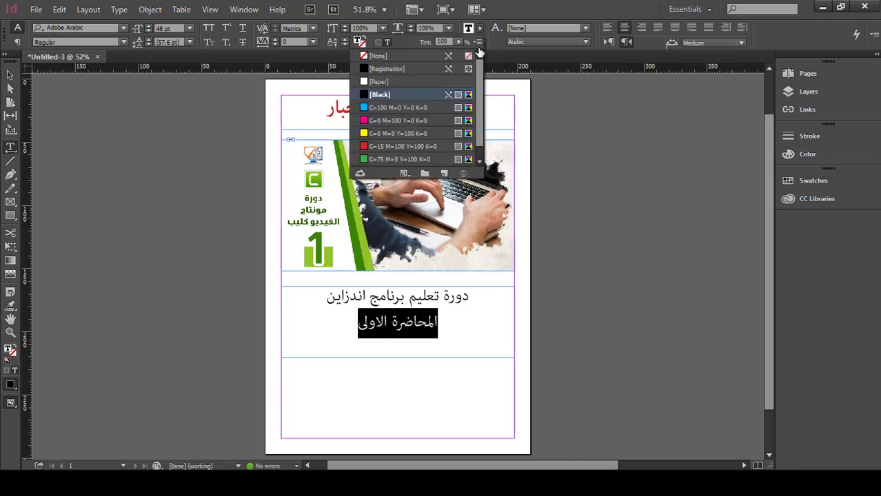
pyautogui.scroll(-1, 369, 160)
pyautogui.click(369, 160)
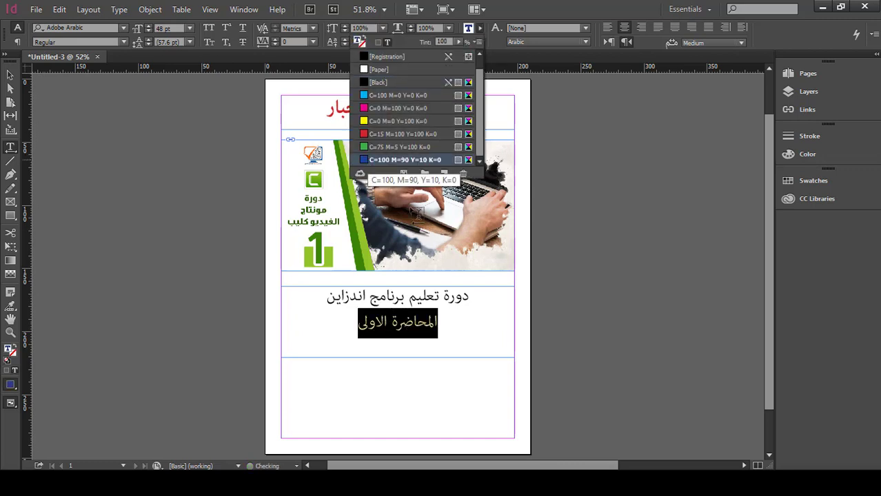
# Colour the course title line with the magenta swatch C=0 M=100 Y=0 K=0.
pyautogui.tripleClick(420, 293)
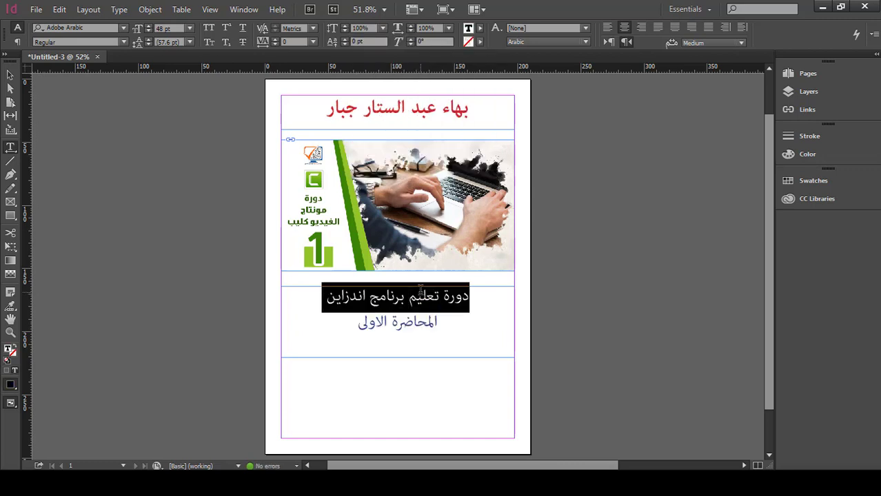
pyautogui.click(481, 27)
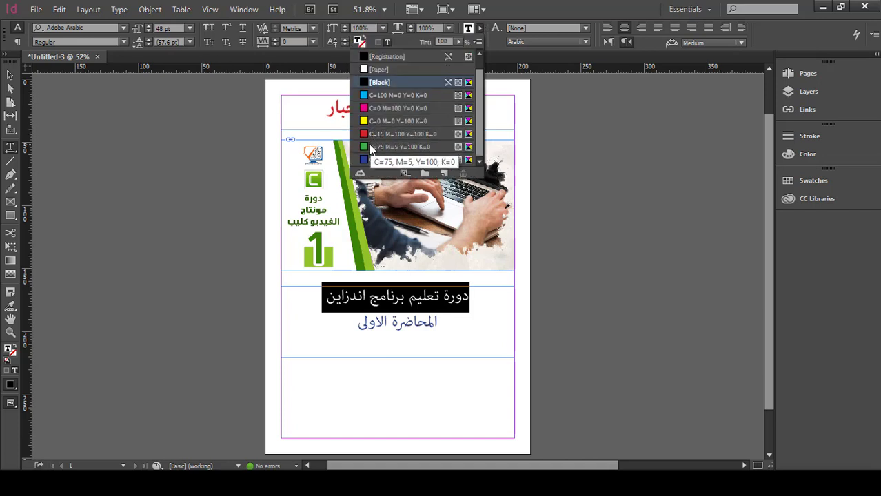
pyautogui.click(365, 110)
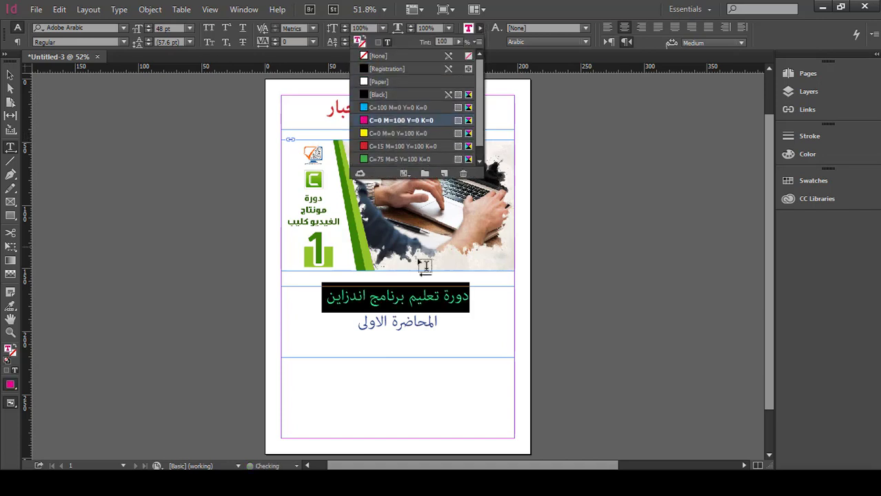
# Set the font style of both the course title line and the lecture line to Bold.
pyautogui.click(422, 293)
pyautogui.tripleClick(420, 293)
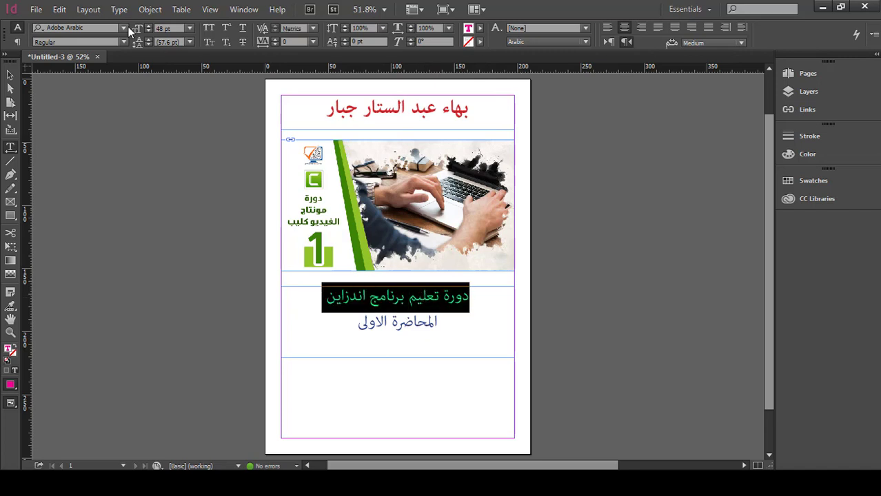
pyautogui.click(123, 42)
pyautogui.click(82, 75)
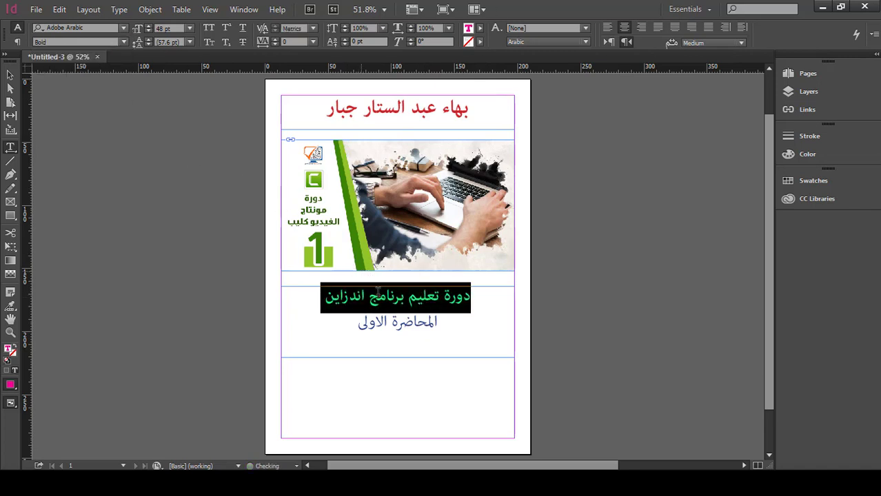
pyautogui.tripleClick(398, 328)
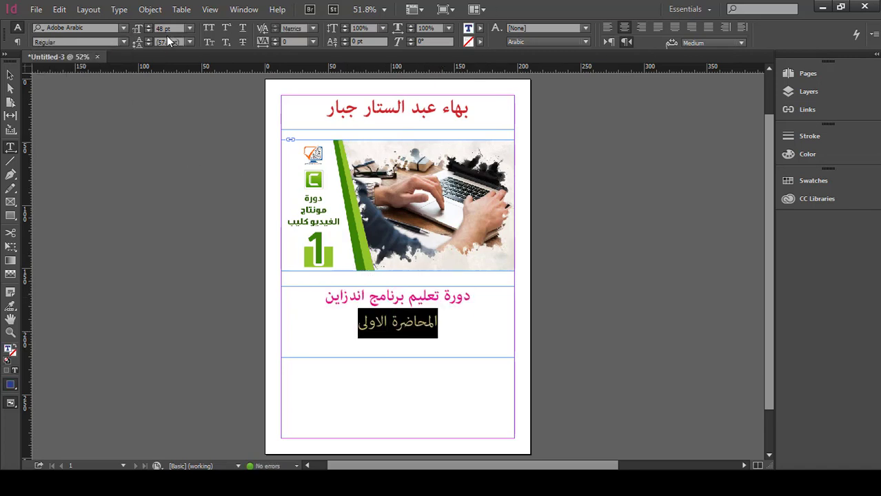
pyautogui.click(122, 41)
pyautogui.click(73, 80)
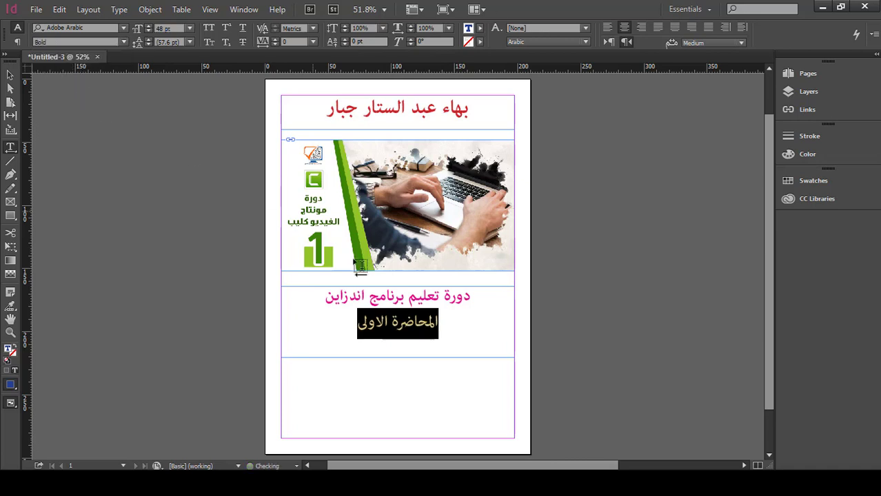
pyautogui.click(399, 323)
# Shorten the course text frame to about 42 mm high by raising its lower edge to just below the lecture line, and deselect it.
pyautogui.click(9, 74)
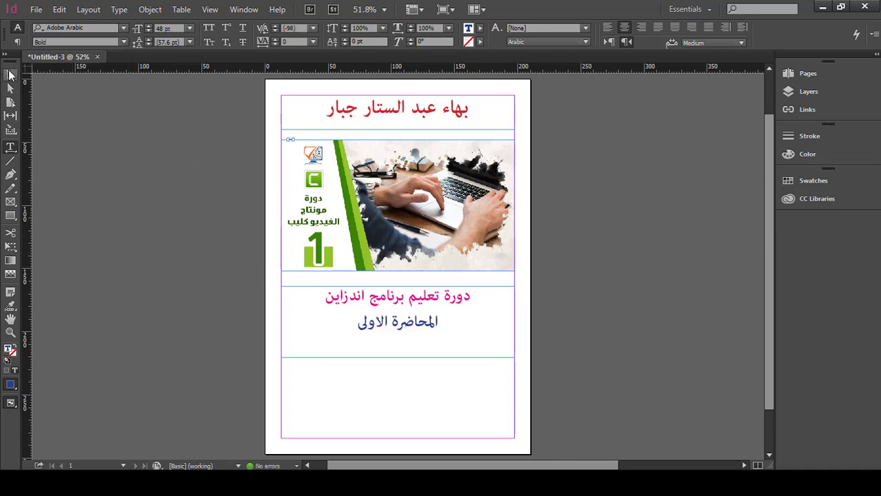
pyautogui.moveTo(403, 358); pyautogui.dragTo(400, 339)
pyautogui.click(459, 395)
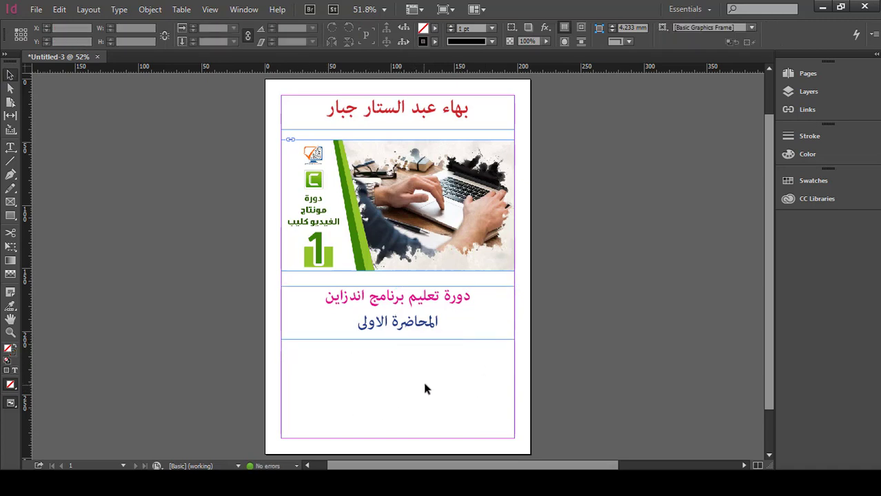
# Try placing image file 2 while the course text frame is selected, replacing its content, and undo the replacement.
pyautogui.click(428, 305)
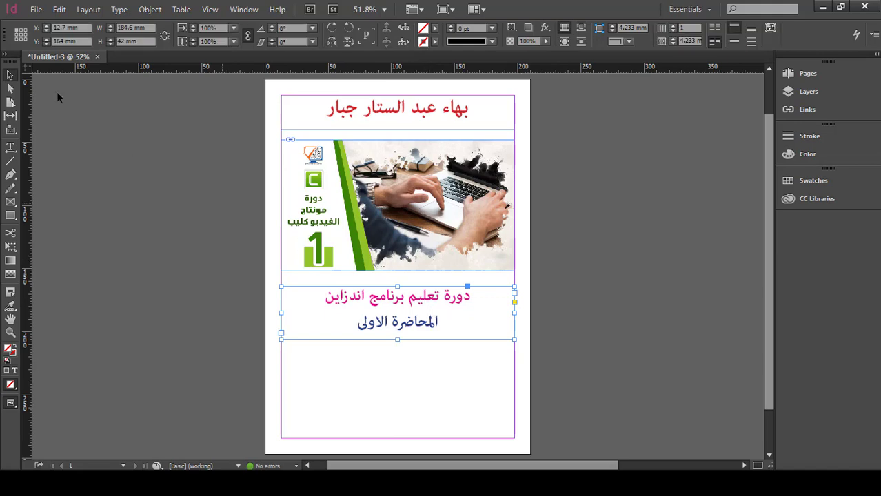
pyautogui.click(35, 9)
pyautogui.click(59, 175)
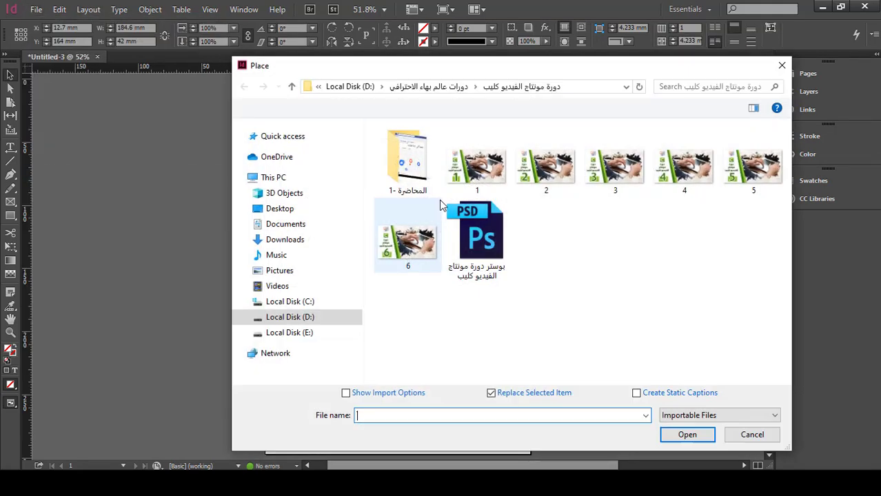
pyautogui.click(549, 168)
pyautogui.doubleClick(549, 168)
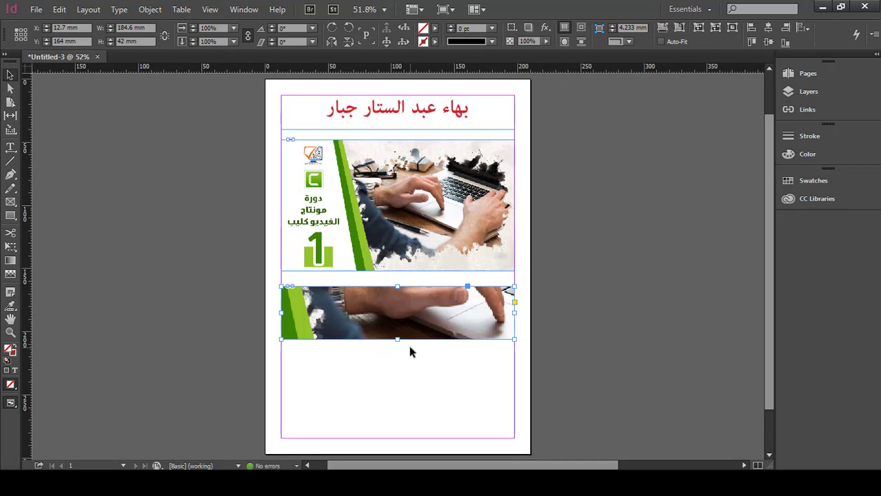
pyautogui.click(409, 352)
pyautogui.press('Escape')
# Try replacing the large image with image file 5 while its frame is selected, and undo the replacement.
pyautogui.click(455, 238)
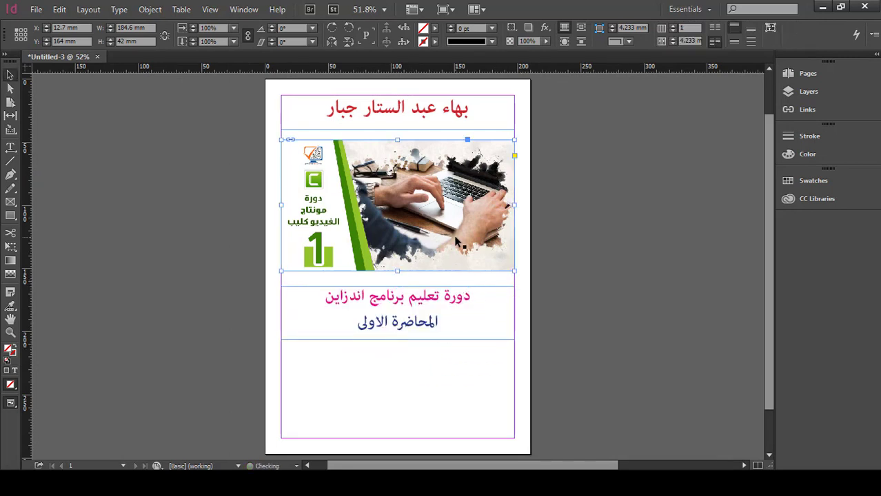
pyautogui.click(34, 10)
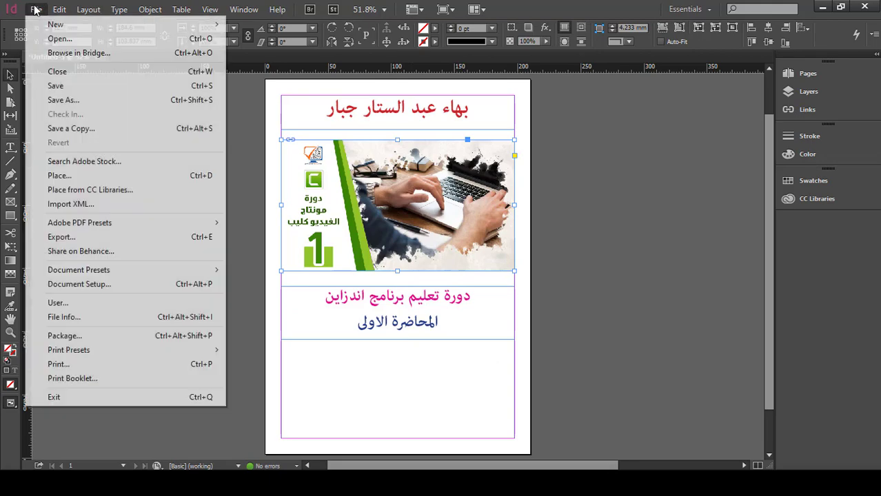
pyautogui.click(95, 176)
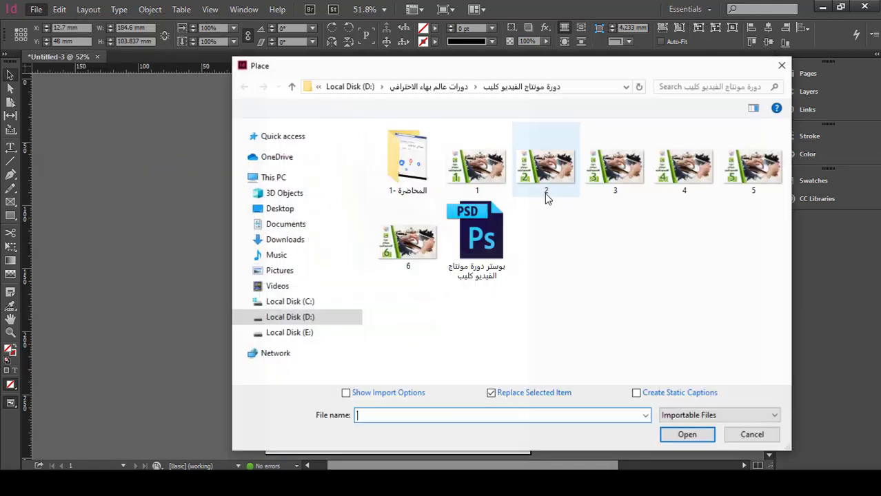
pyautogui.doubleClick(743, 167)
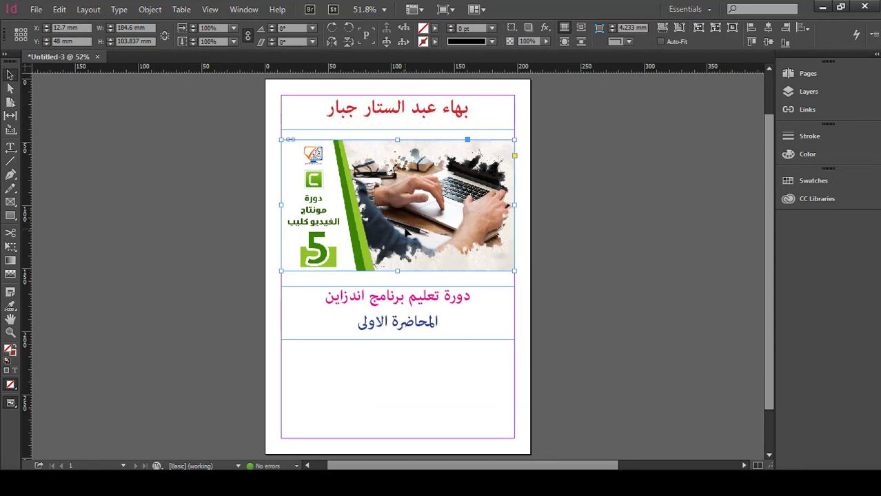
pyautogui.click(405, 245)
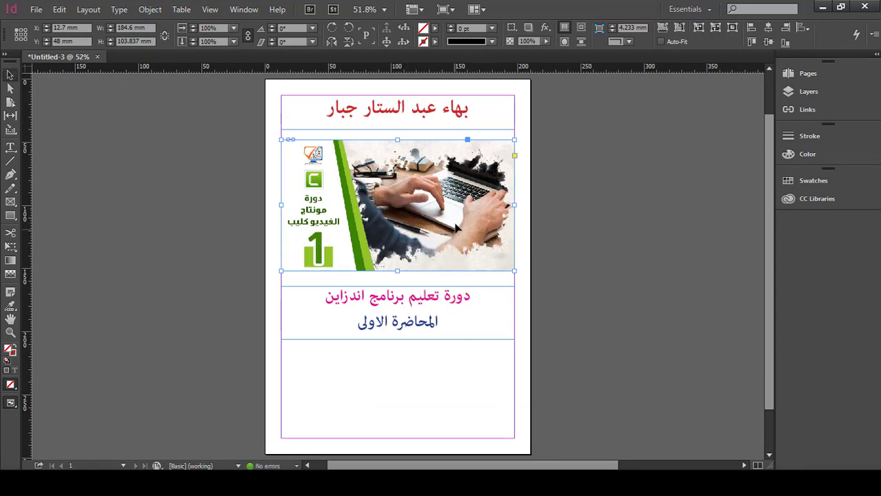
# With nothing selected, place image files 1 and 2 side by side below the course text, each about 92 mm wide.
pyautogui.click(431, 380)
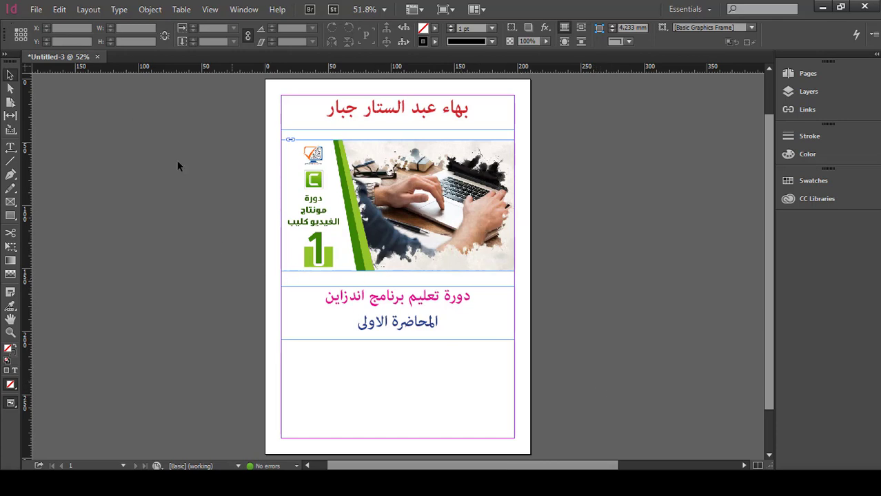
pyautogui.click(33, 9)
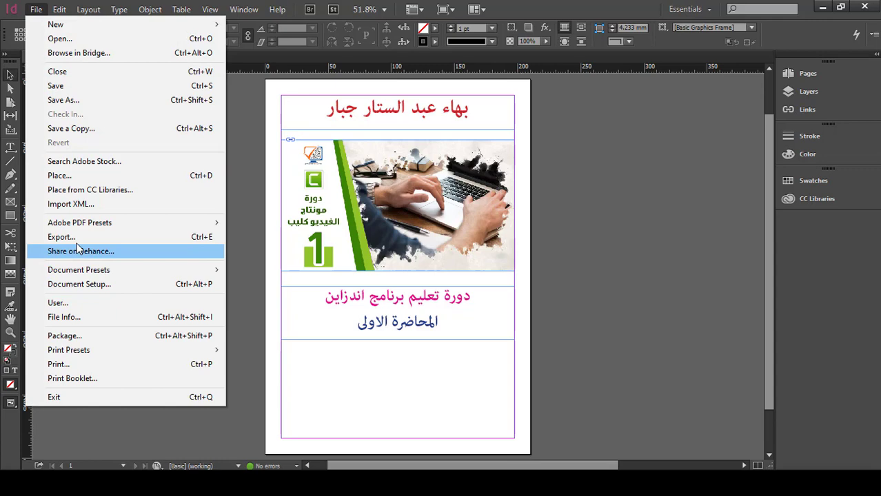
pyautogui.click(77, 174)
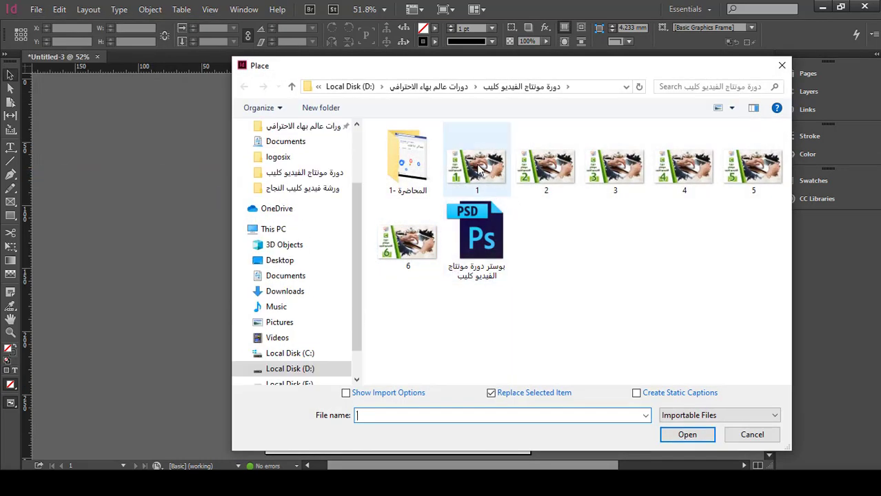
pyautogui.click(482, 171)
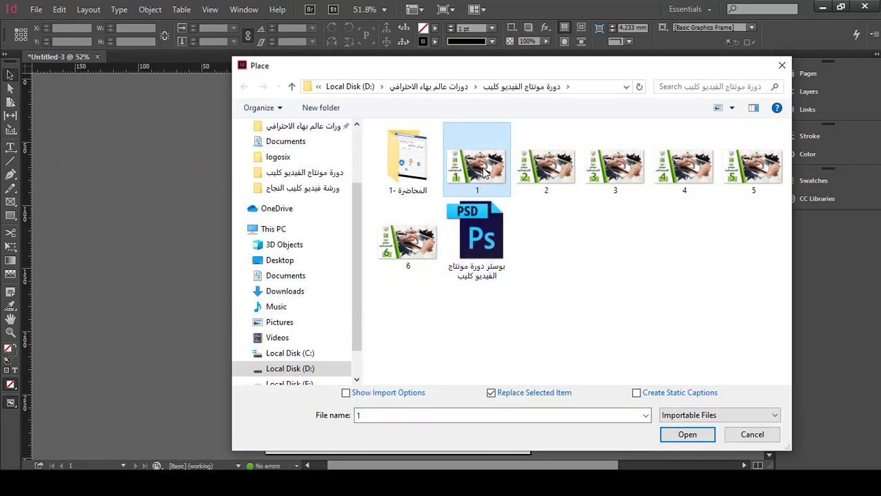
pyautogui.keyDown('ctrl'); pyautogui.click(546, 173); pyautogui.keyUp('ctrl')
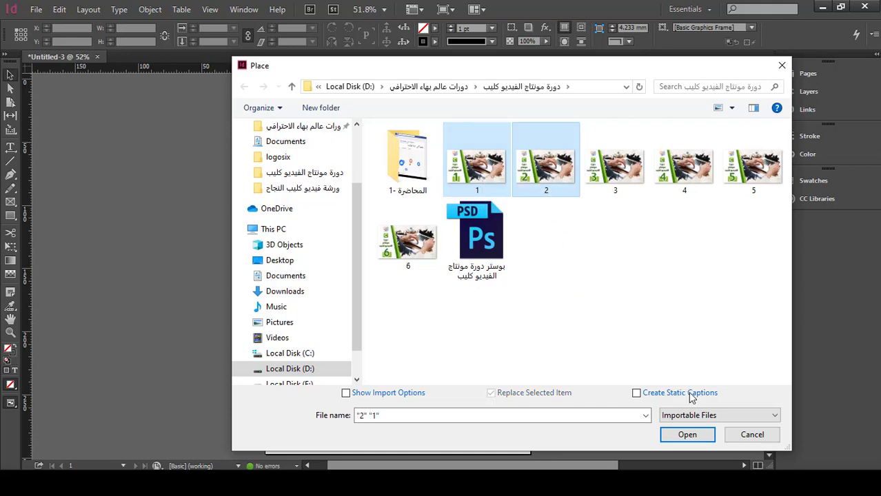
pyautogui.click(687, 435)
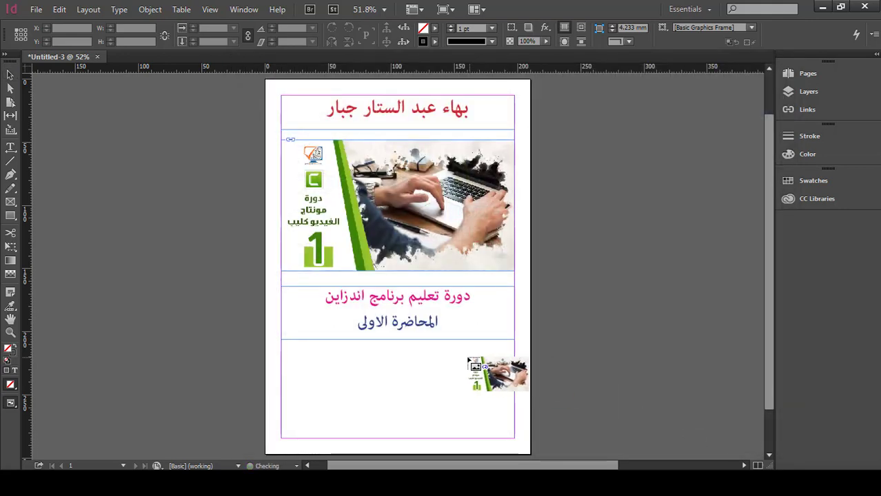
pyautogui.moveTo(286, 358); pyautogui.dragTo(398, 416)
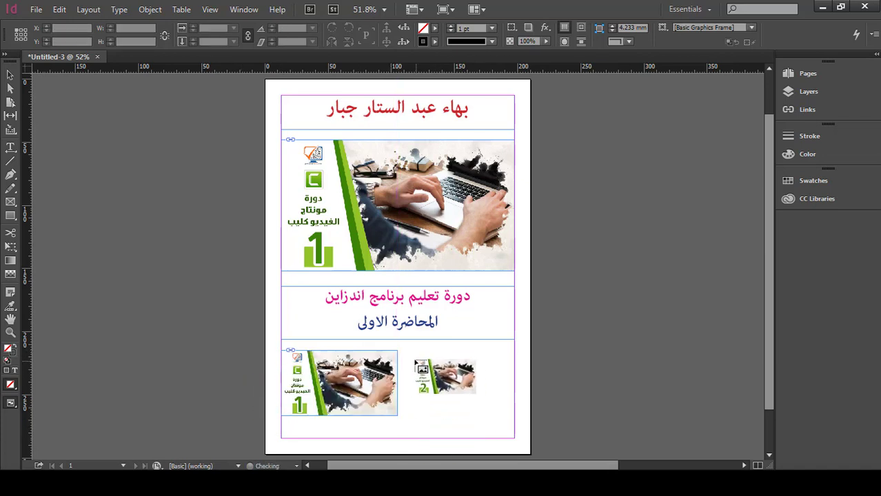
pyautogui.moveTo(403, 351); pyautogui.dragTo(522, 451)
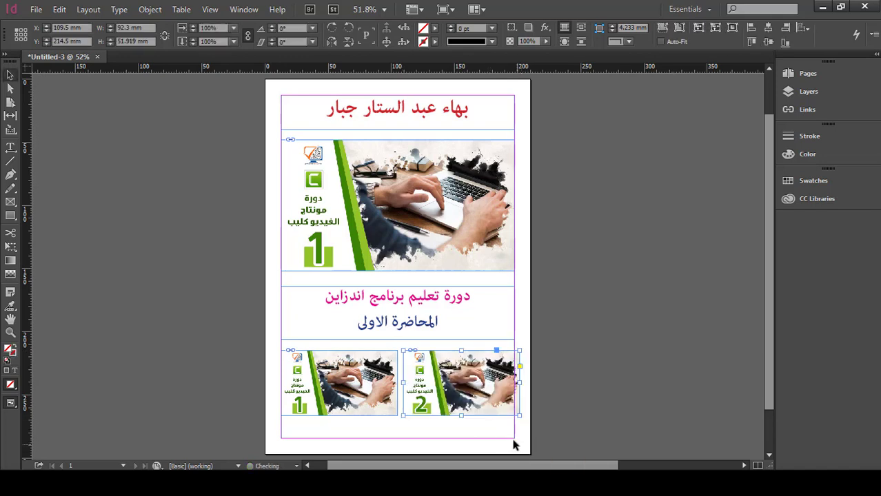
# Select the two small images below the course text and try to shift them sideways together.
pyautogui.click(10, 76)
pyautogui.moveTo(537, 348); pyautogui.dragTo(276, 431)
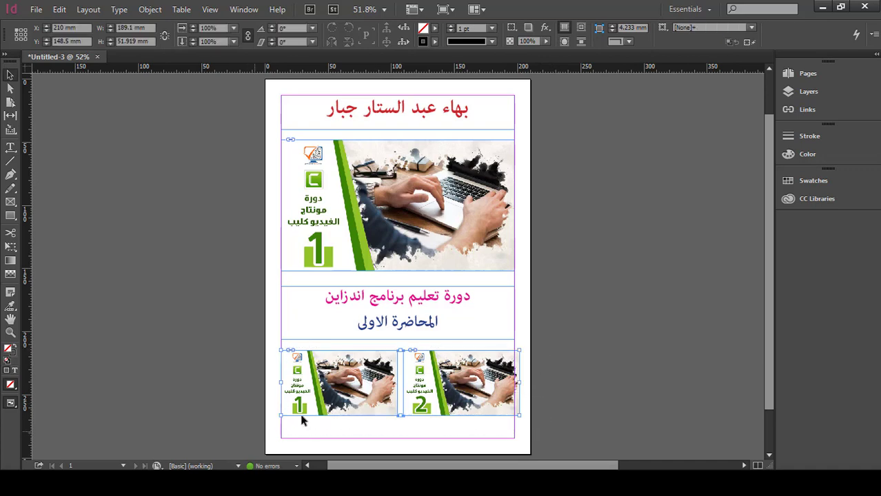
pyautogui.moveTo(353, 396)
pyautogui.mouseDown()
pyautogui.moveTo(343, 395)
pyautogui.moveTo(363, 396)
pyautogui.mouseUp()
# Deselect everything and show the finished page in Preview mode without margin guides or frame edges.
pyautogui.click(610, 298)
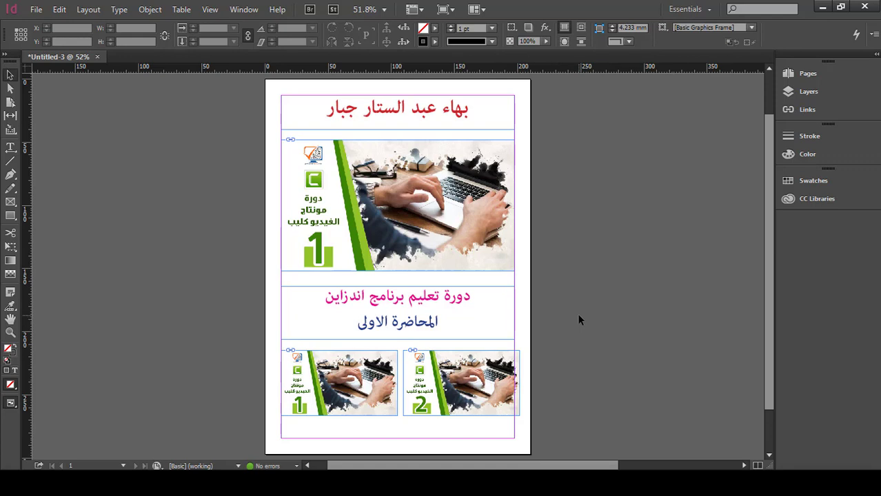
pyautogui.press('w')
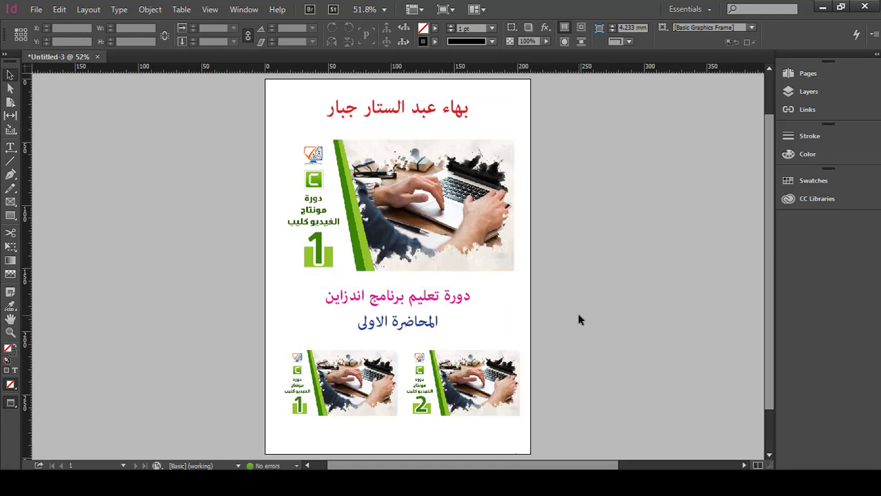